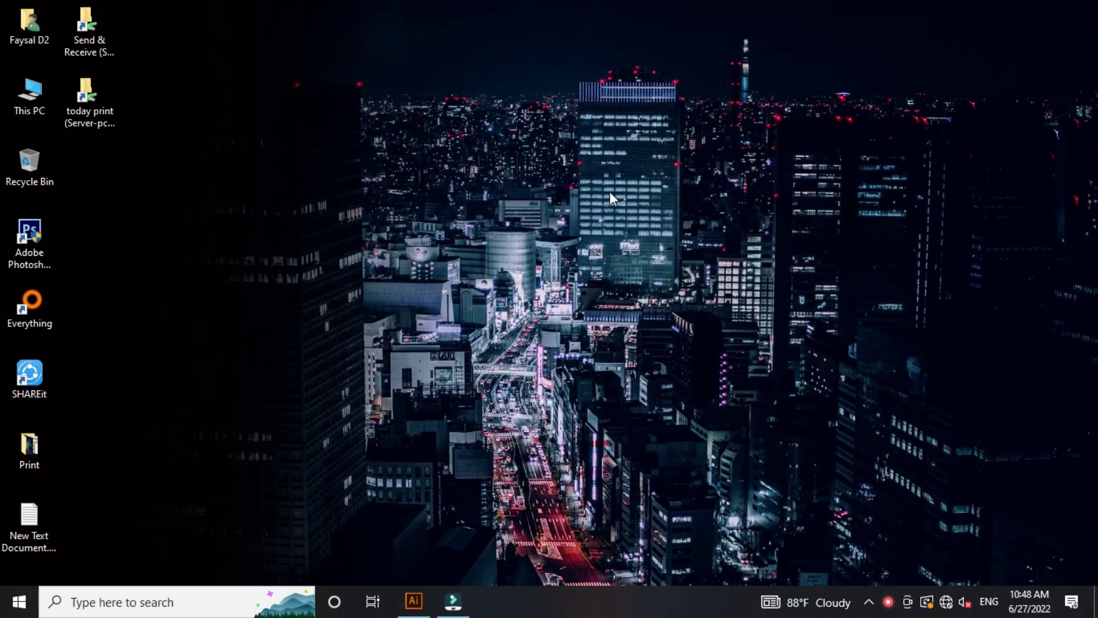
Step: Refresh the Windows desktop and restore the Illustrator window with its blank document
right_click(558, 204)
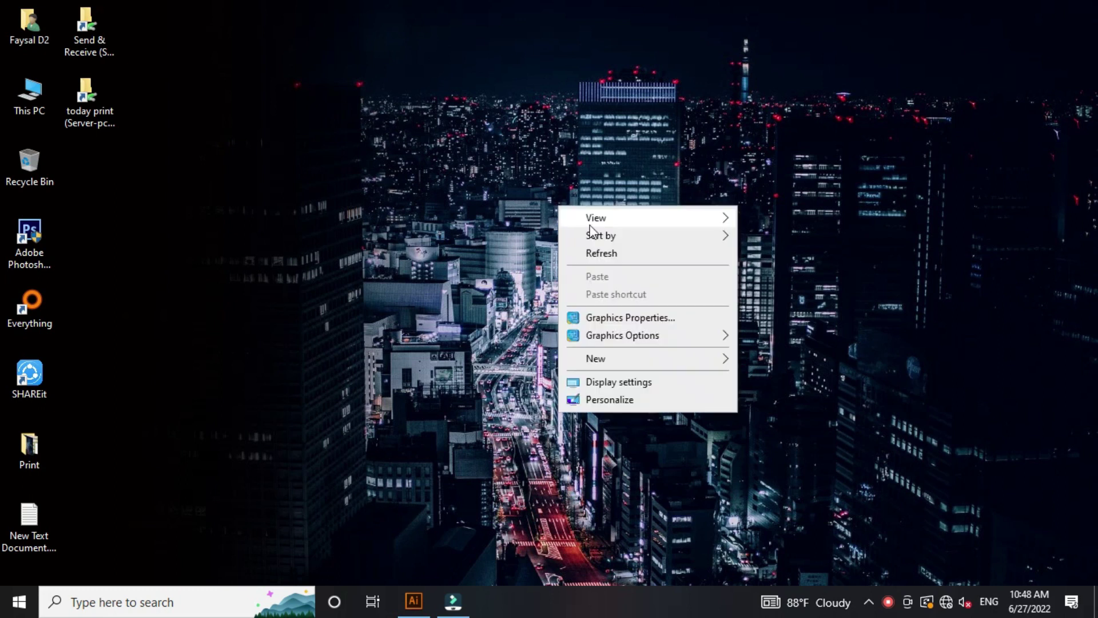
click(616, 250)
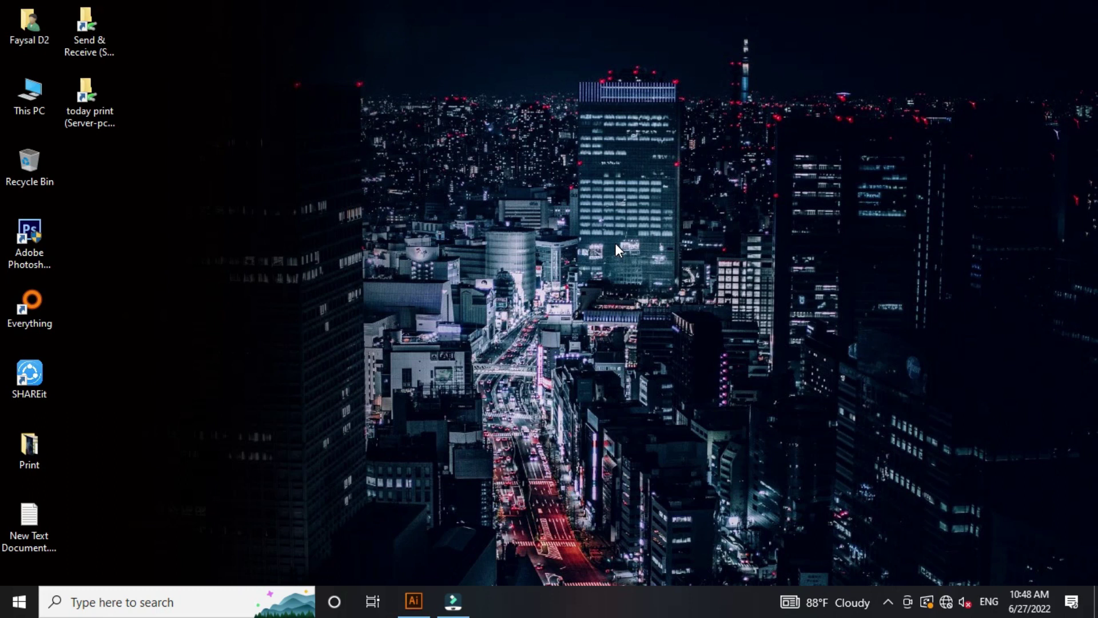
click(413, 600)
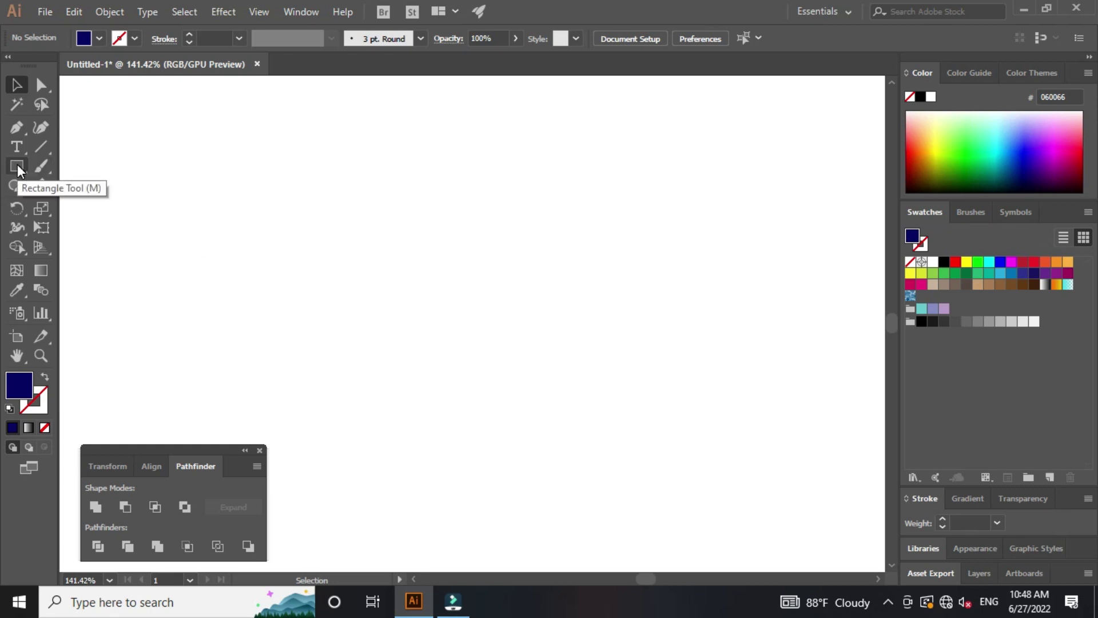
Step: Draw a tall navy rectangle for the F's stem and stretch its bottom slightly taller
click(17, 167)
mouse_move(414, 167)
mouse_down()
mouse_move(501, 444)
mouse_move(489, 451)
mouse_up()
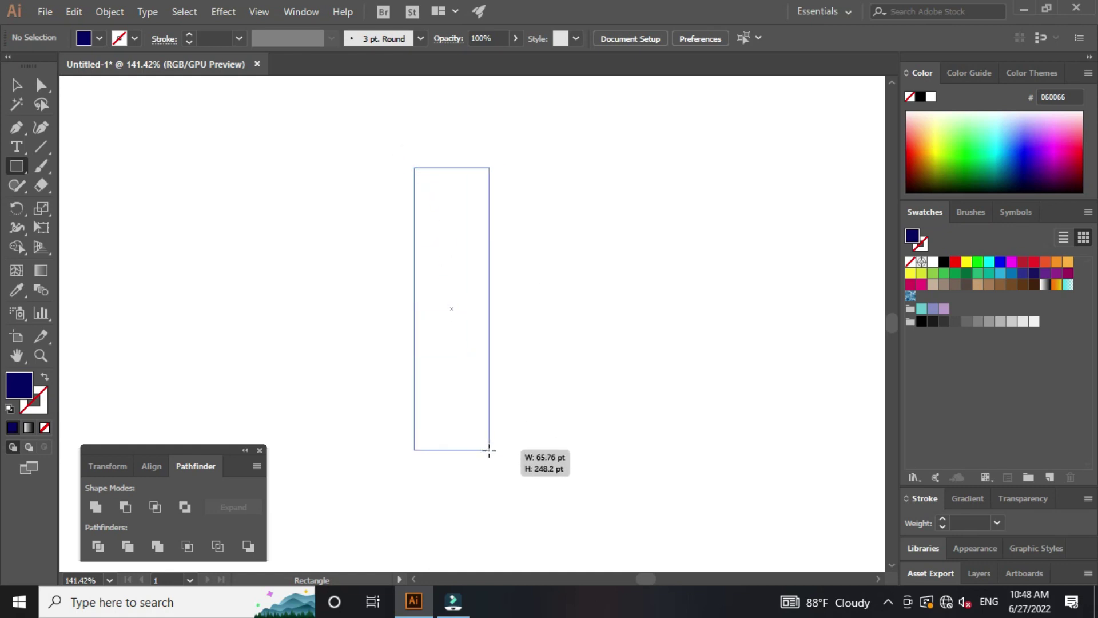
drag(489, 451, 489, 451)
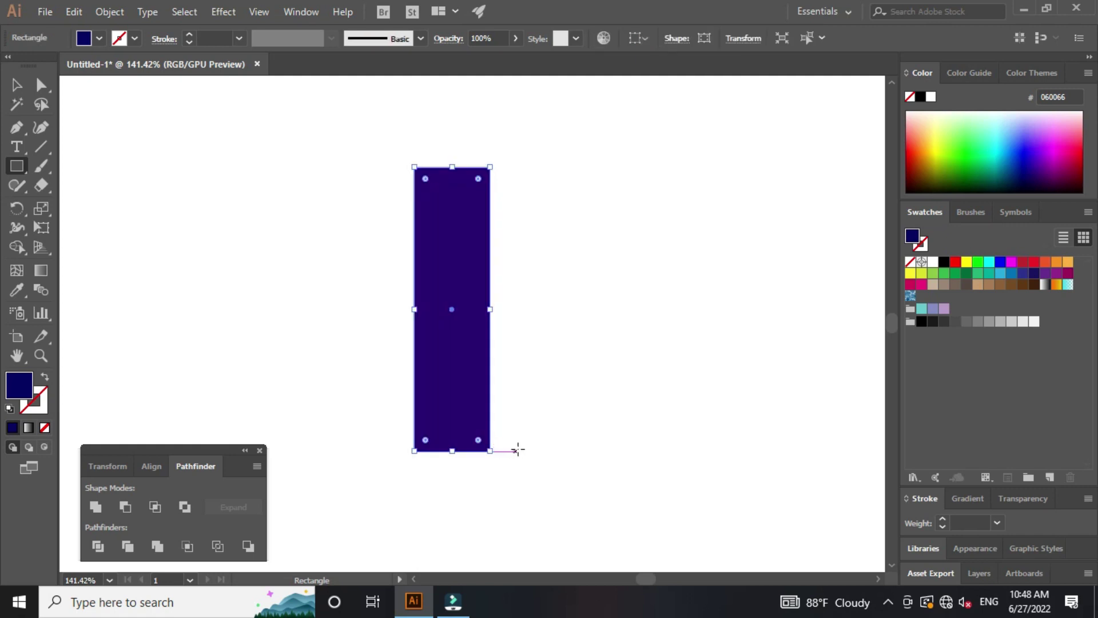
key(v)
click(554, 398)
click(424, 336)
click(542, 333)
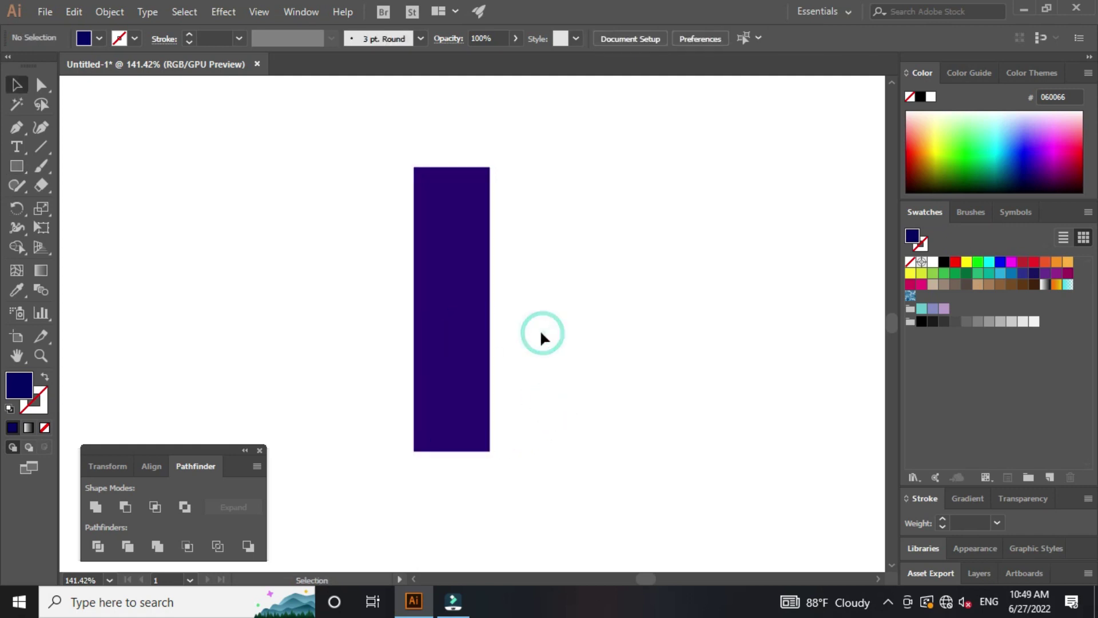
click(473, 311)
drag(452, 450, 454, 456)
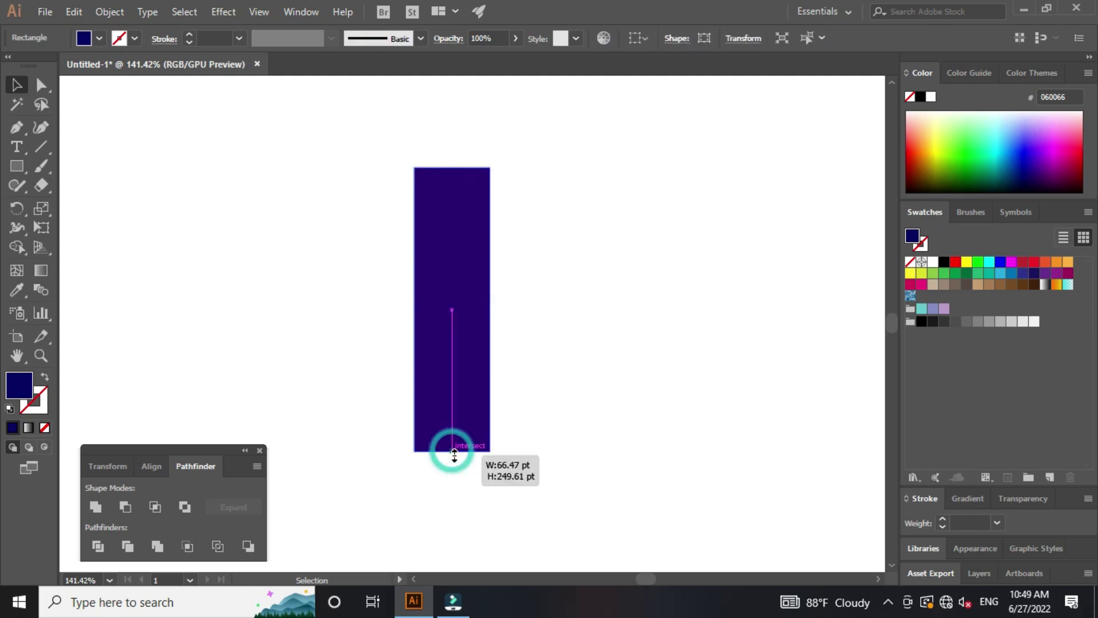
click(583, 404)
drag(579, 387, 587, 378)
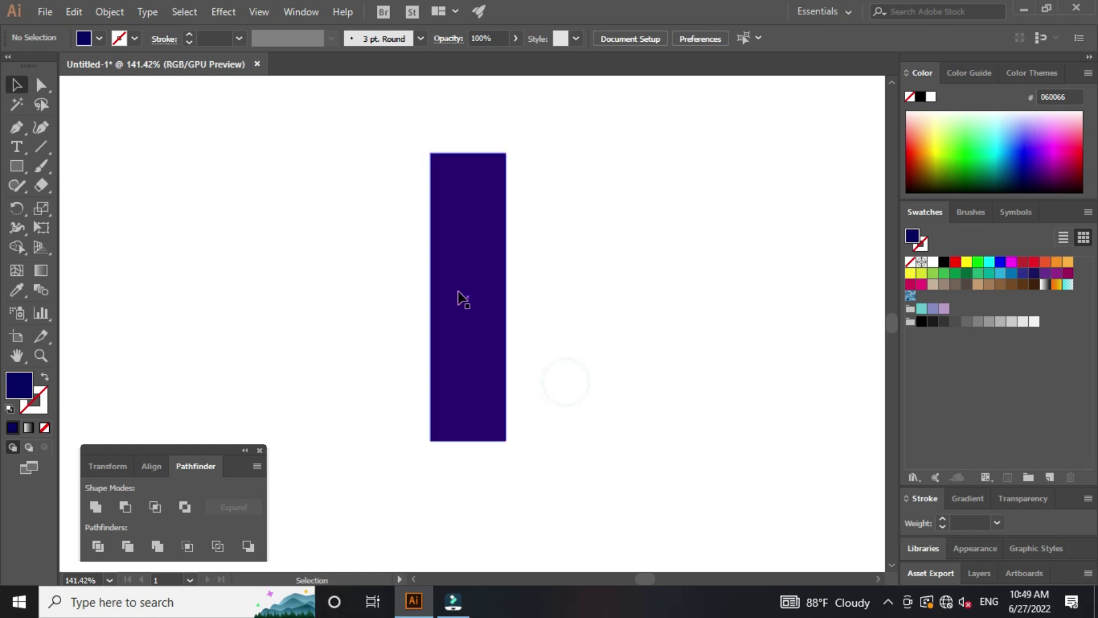
click(458, 294)
Step: Add a copy of the navy rectangle rotated 90° so the two bars form a cross
right_click(459, 295)
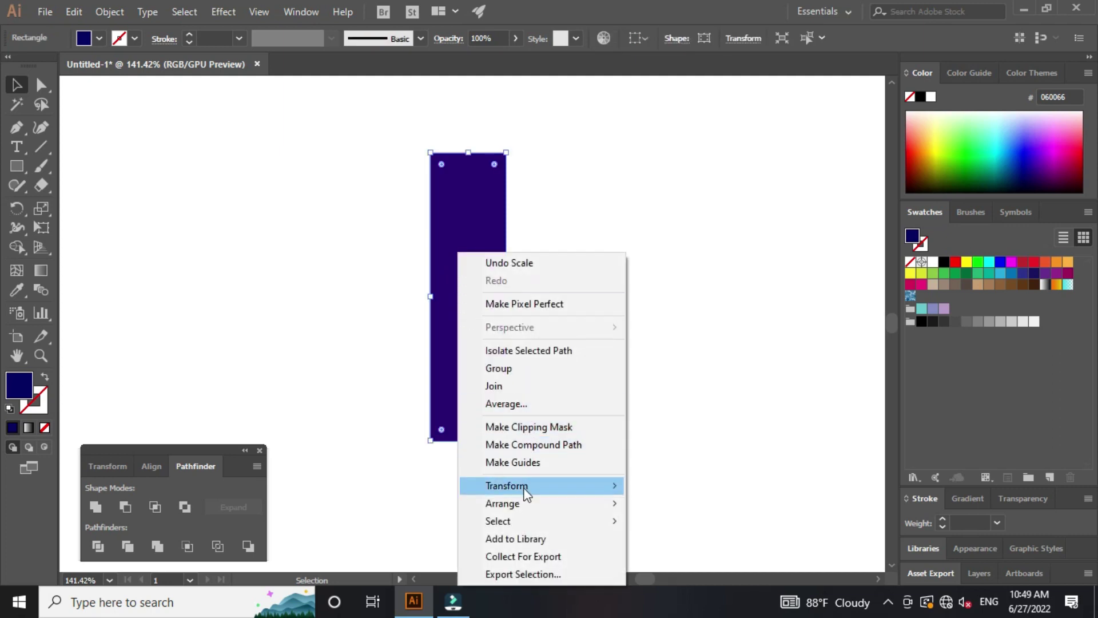
mouse_move(507, 486)
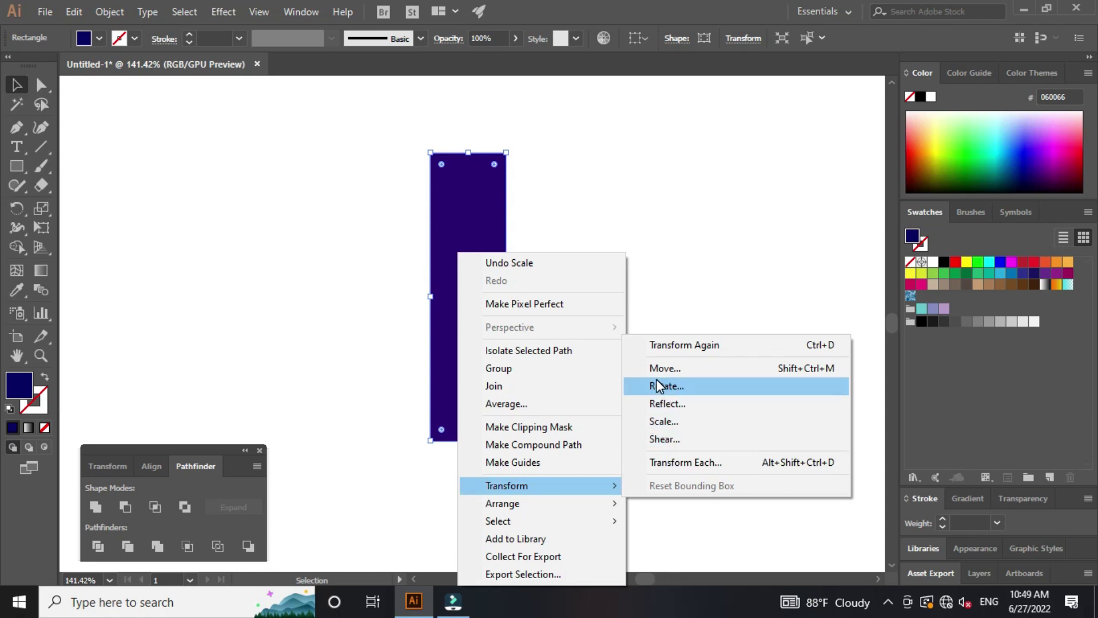
click(657, 386)
click(664, 258)
double_click(658, 258)
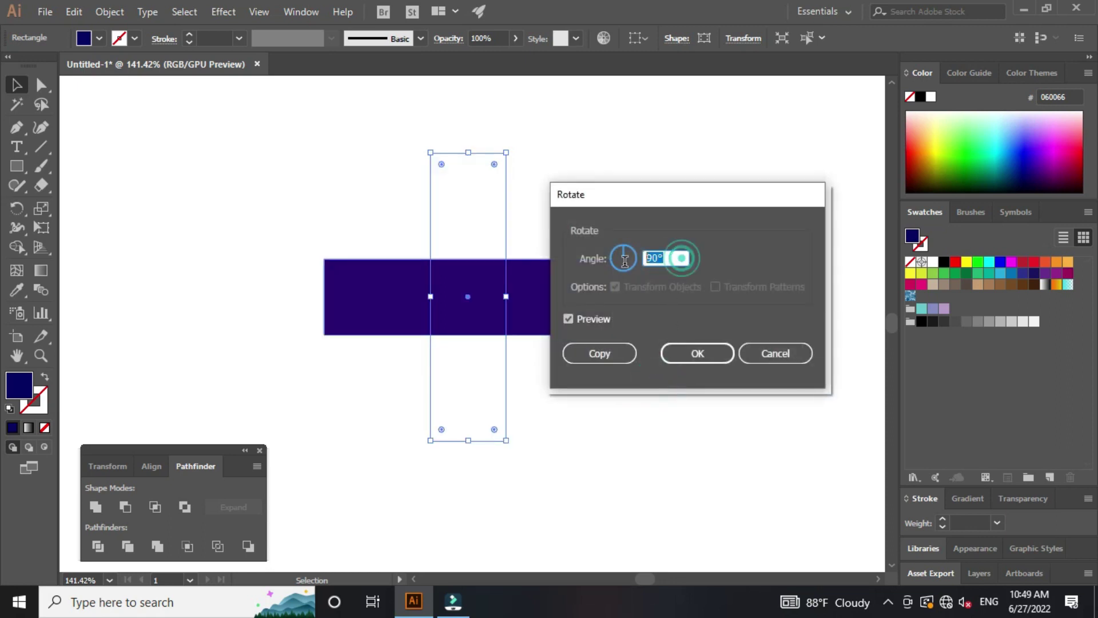
click(600, 354)
click(665, 366)
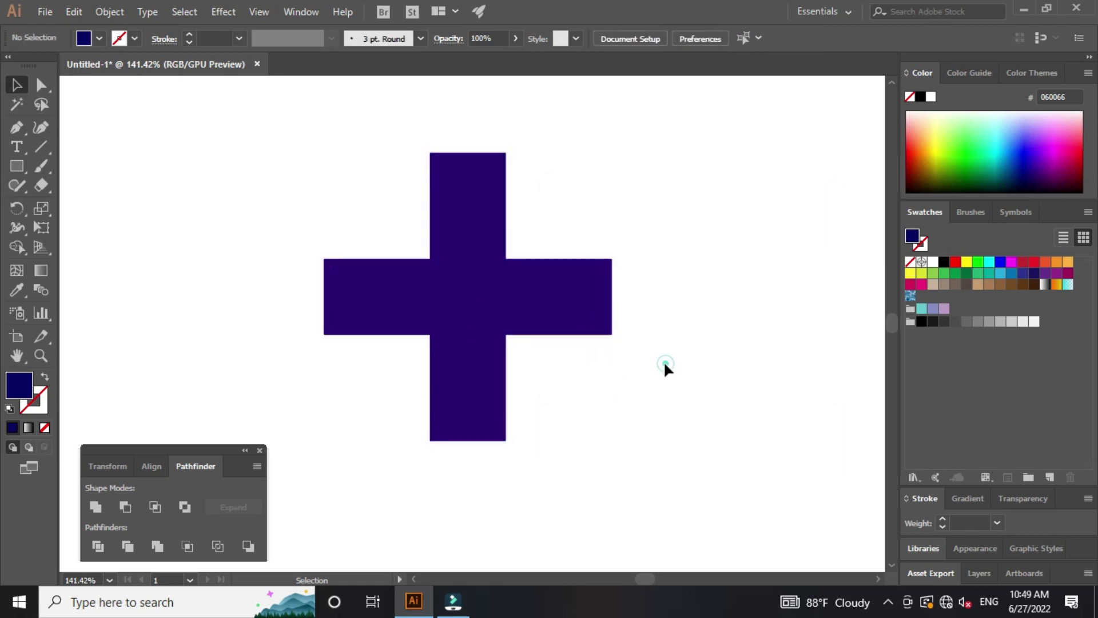
click(582, 317)
click(594, 384)
click(561, 306)
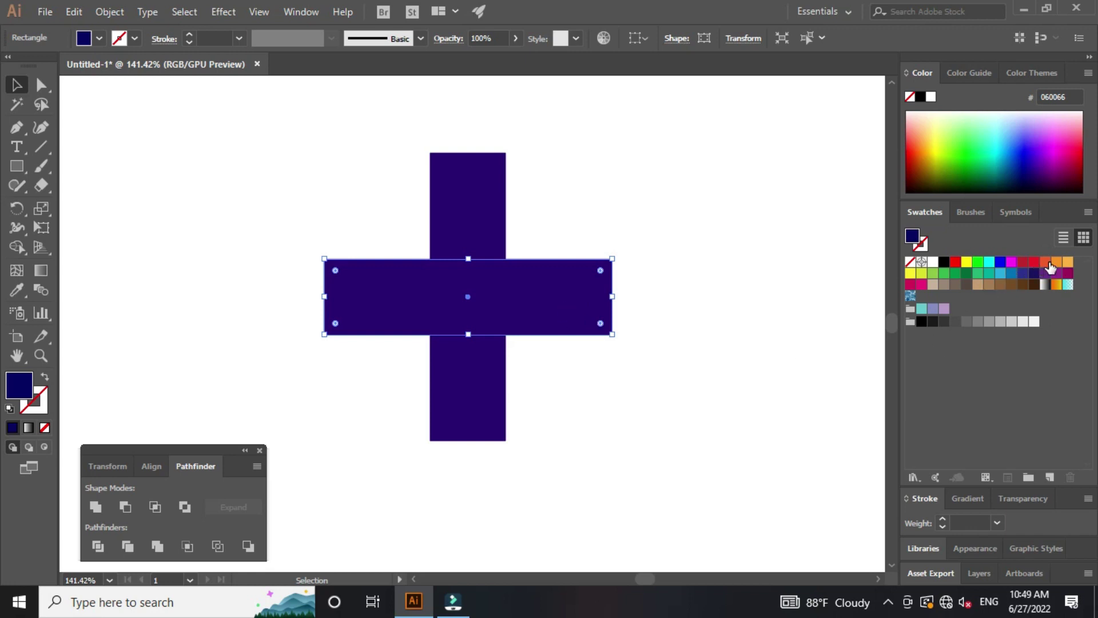
Step: Colour the horizontal bar orange, move it to the stem's top, and align its left edge flush
click(1046, 262)
click(767, 370)
click(574, 304)
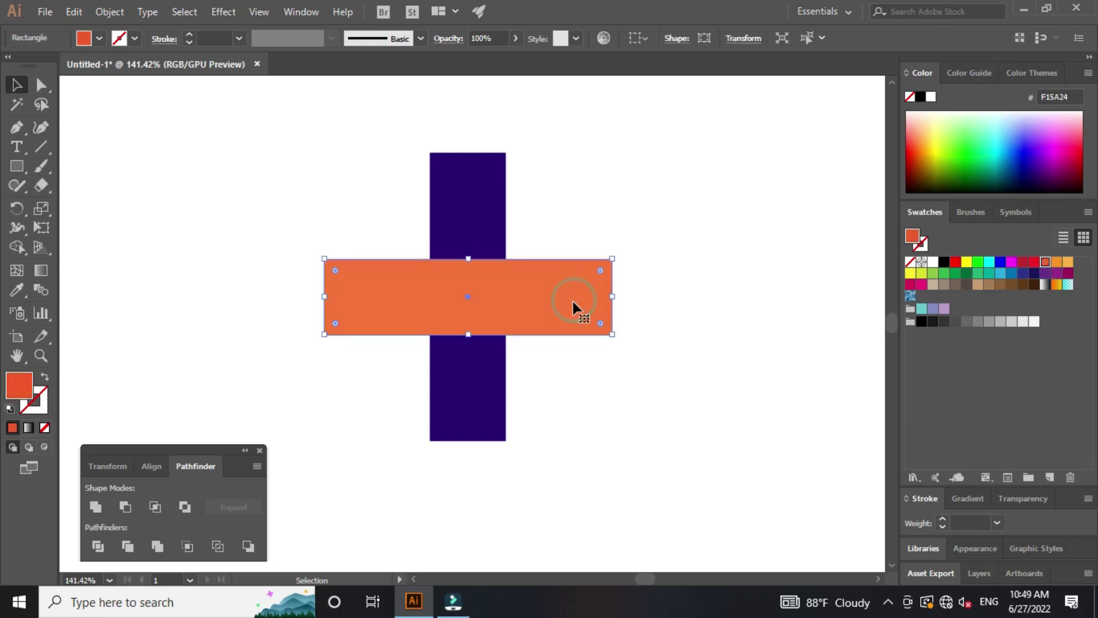
drag(569, 309, 572, 207)
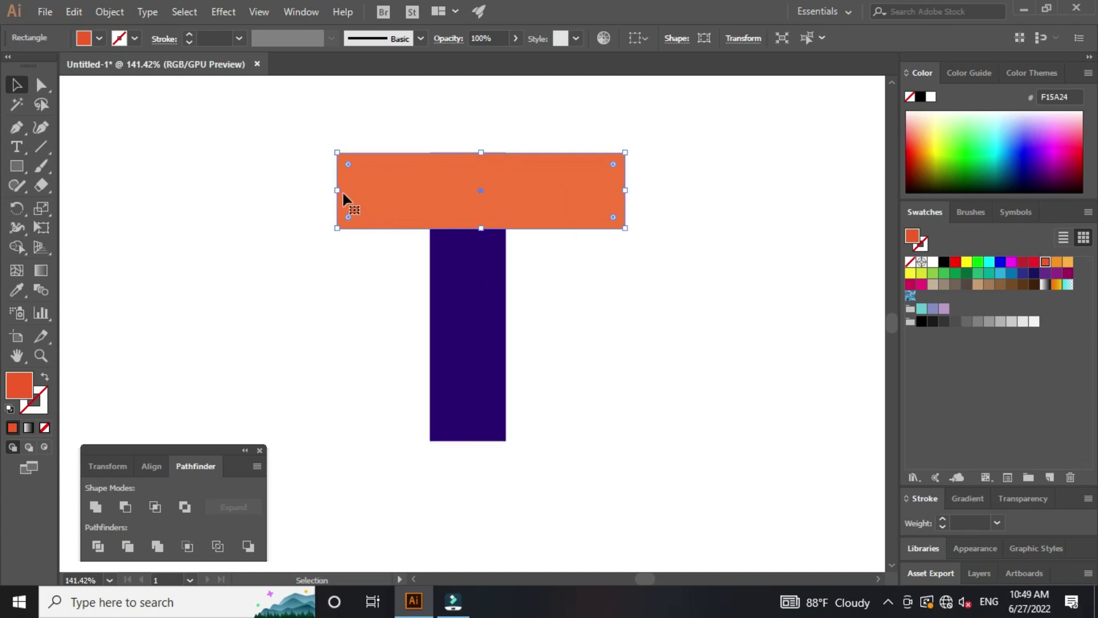
drag(339, 192, 432, 198)
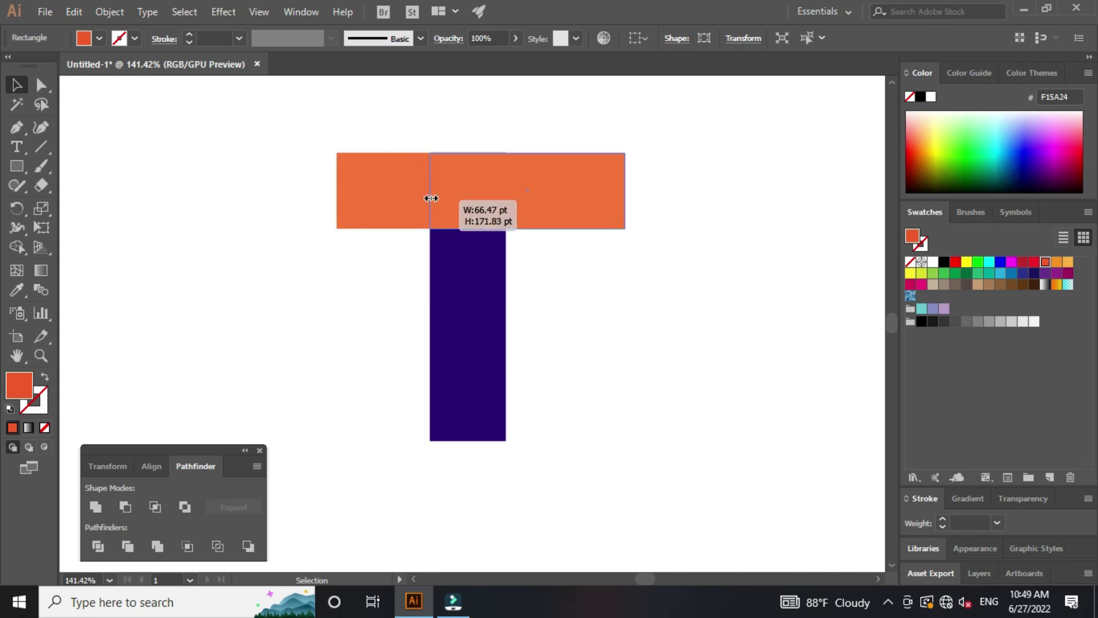
drag(432, 198, 431, 198)
Step: Extend the orange top bar's right end further out beyond the stem
click(664, 328)
click(607, 215)
click(638, 319)
click(612, 216)
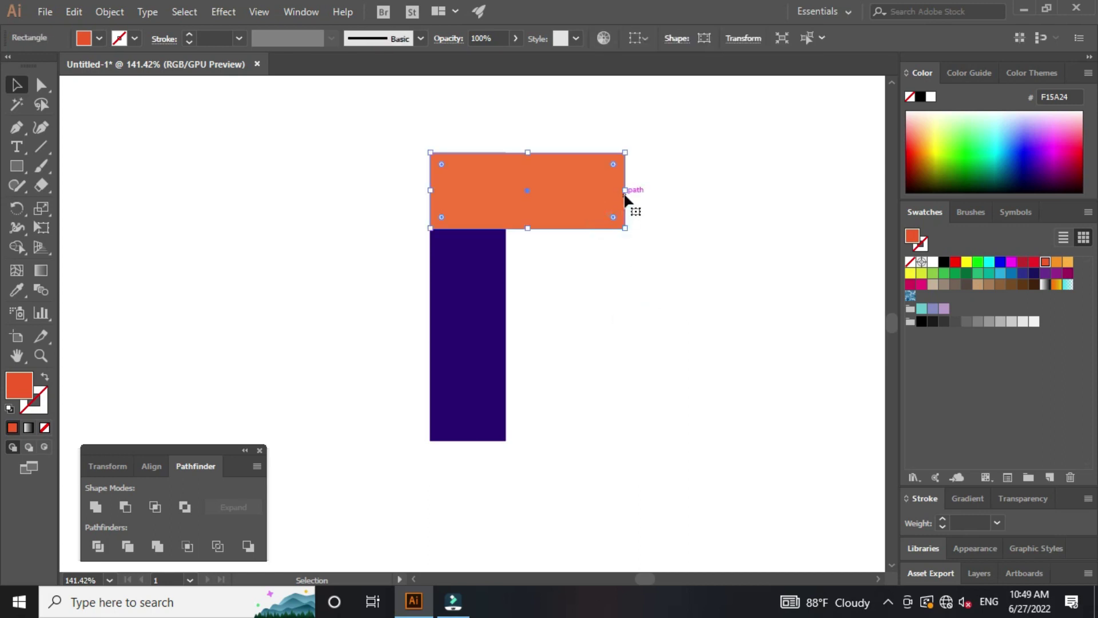
drag(627, 189, 633, 189)
click(644, 269)
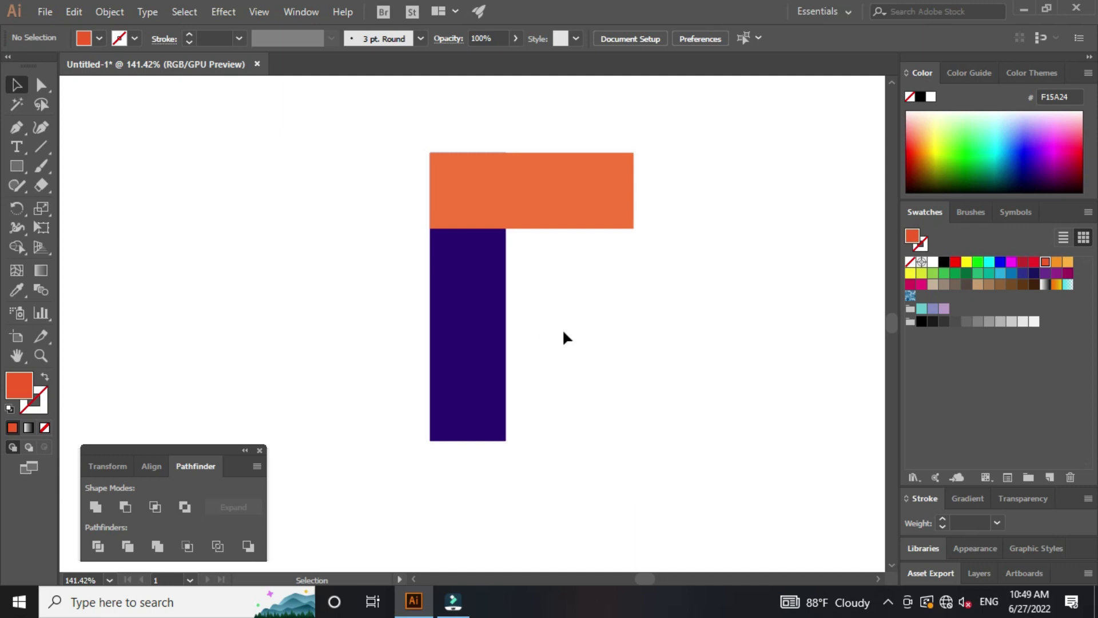
click(563, 206)
click(572, 269)
click(542, 206)
click(589, 260)
mouse_move(448, 135)
mouse_down()
mouse_move(686, 365)
mouse_move(522, 293)
mouse_move(477, 261)
mouse_up()
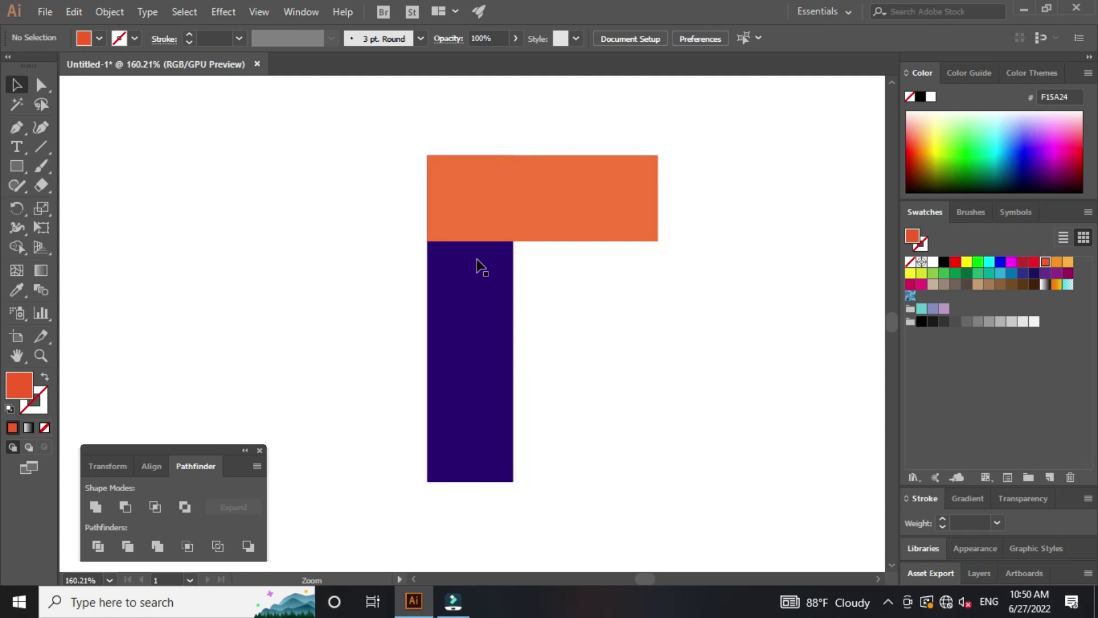
click(581, 229)
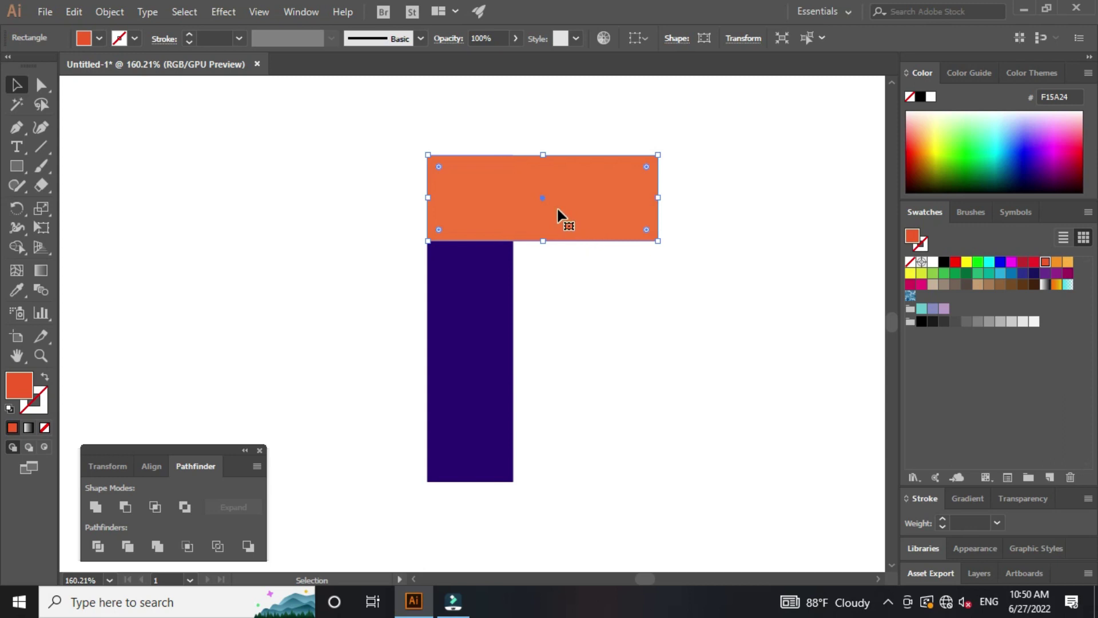
Step: Copy the orange top bar and paste a duplicate in place over it
click(582, 113)
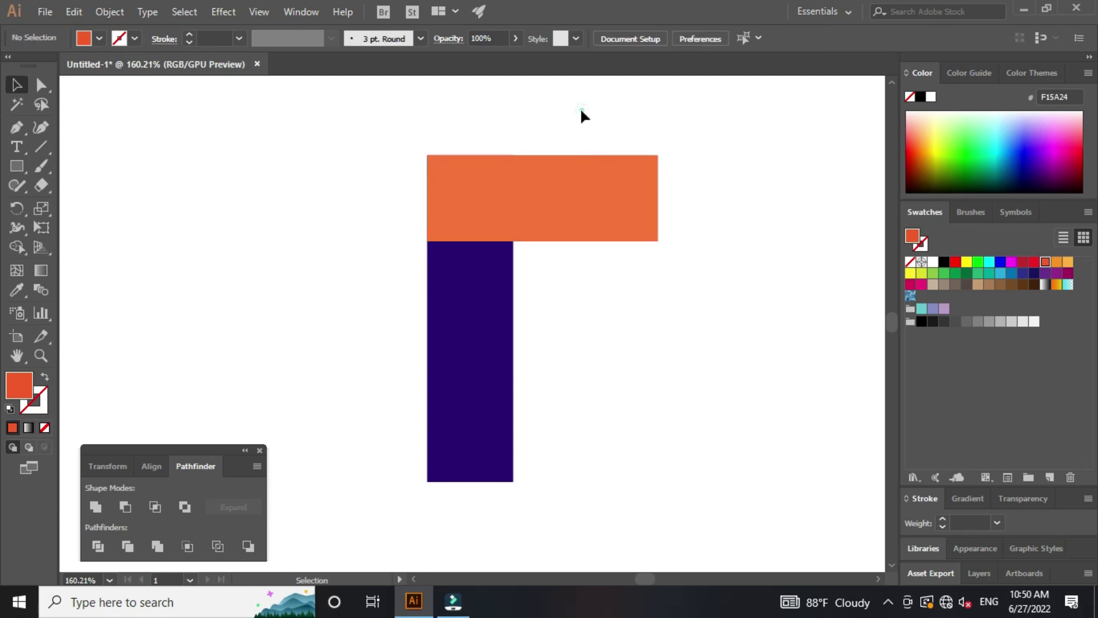
click(586, 187)
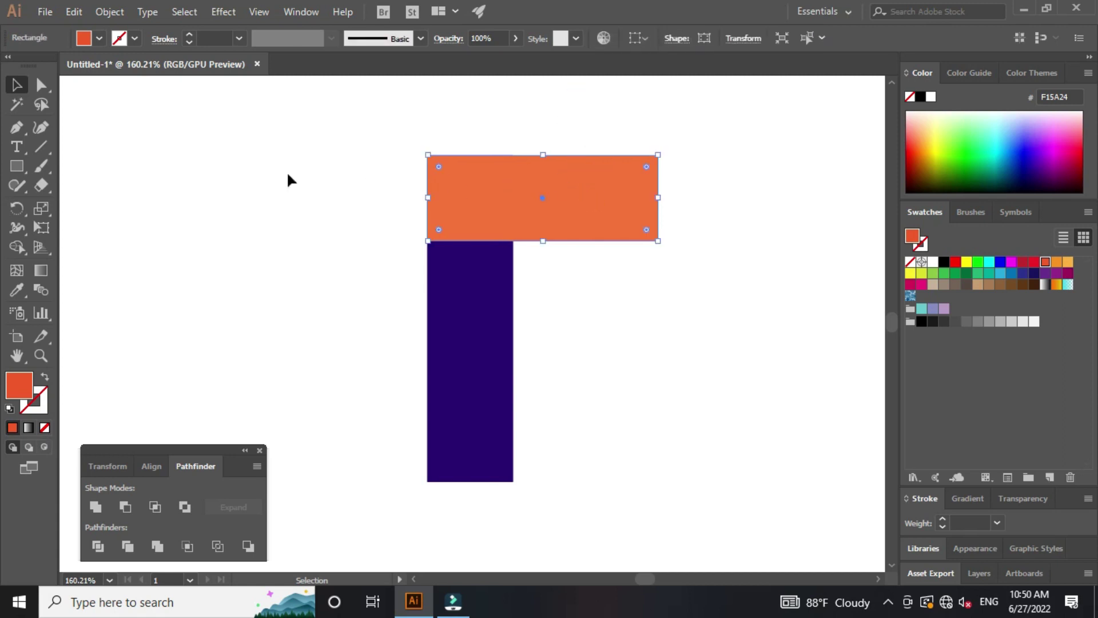
click(69, 16)
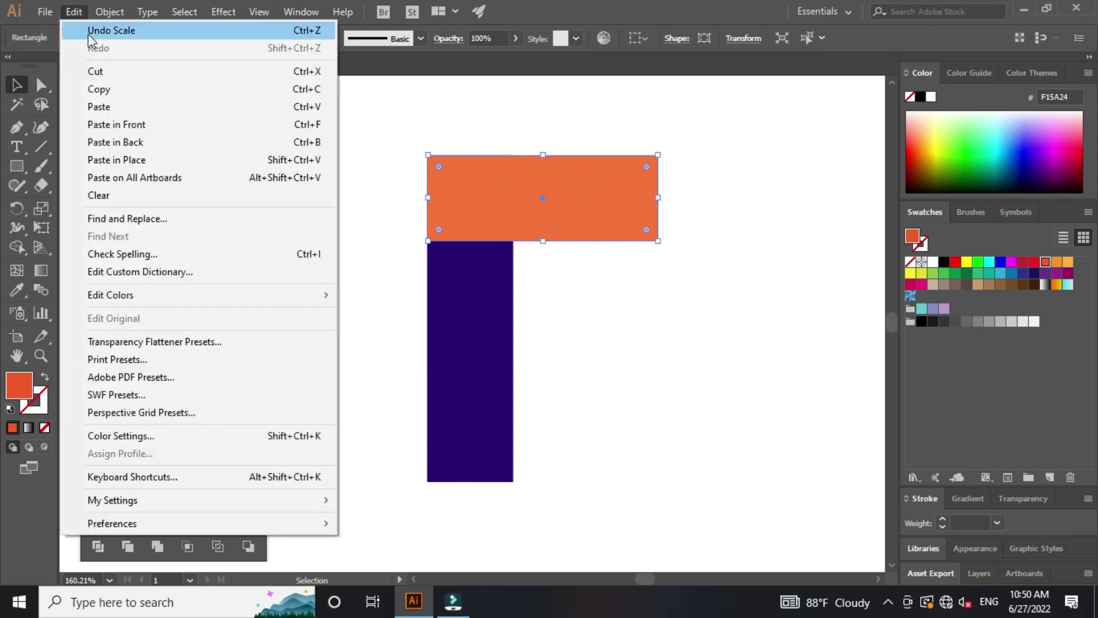
click(107, 90)
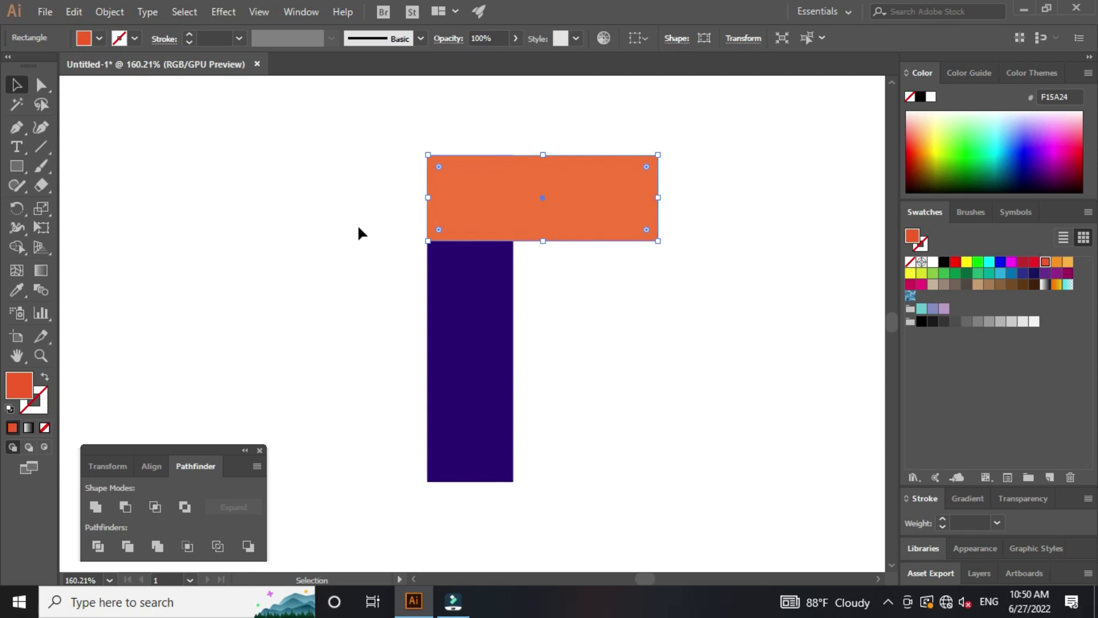
click(70, 12)
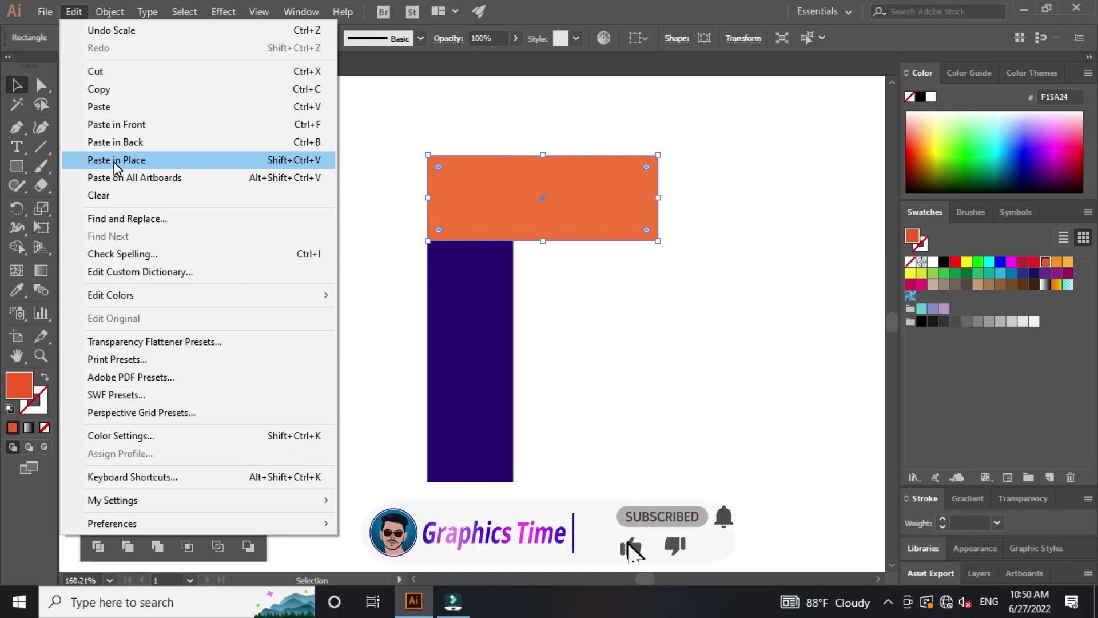
click(116, 162)
Step: Move the copy straight down to mid-stem and shorten it from its right end
click(612, 309)
click(577, 200)
click(613, 291)
click(588, 217)
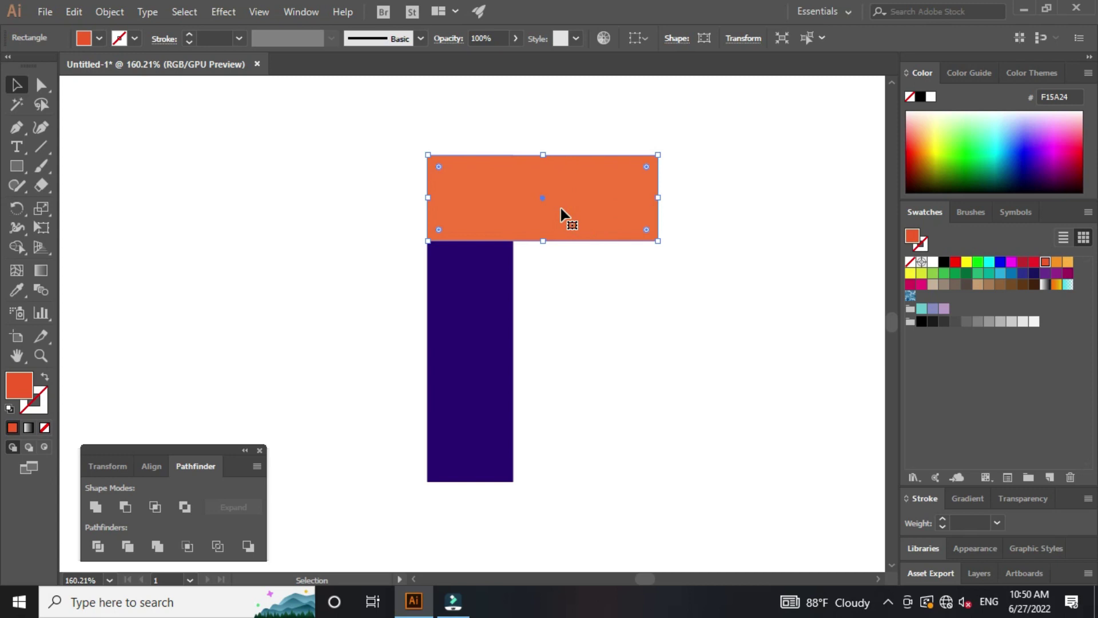
drag(583, 205, 589, 338)
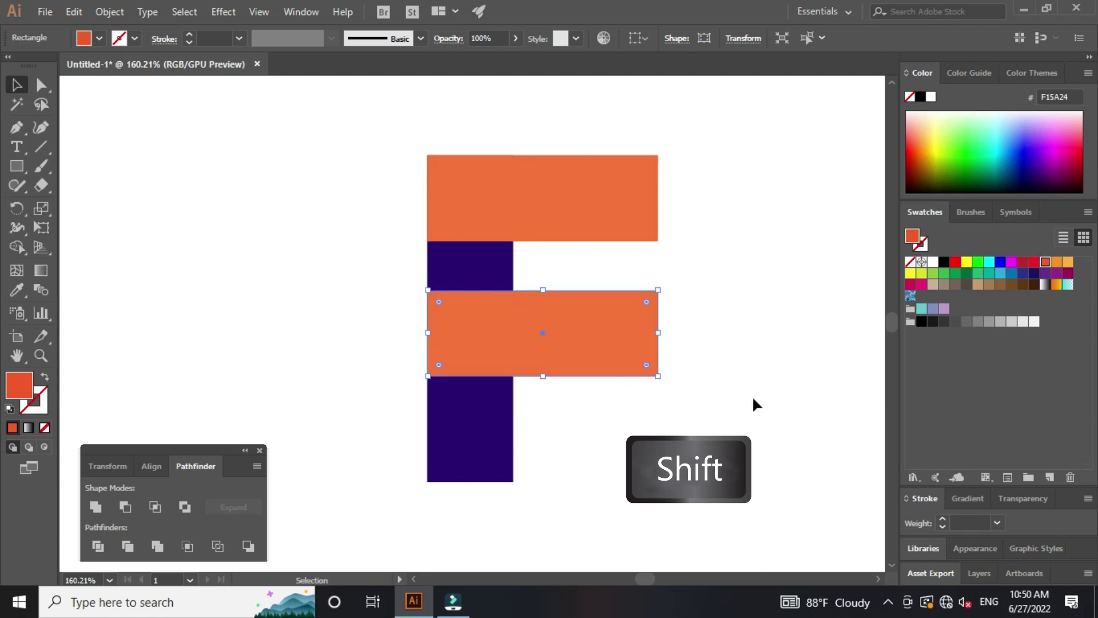
click(753, 331)
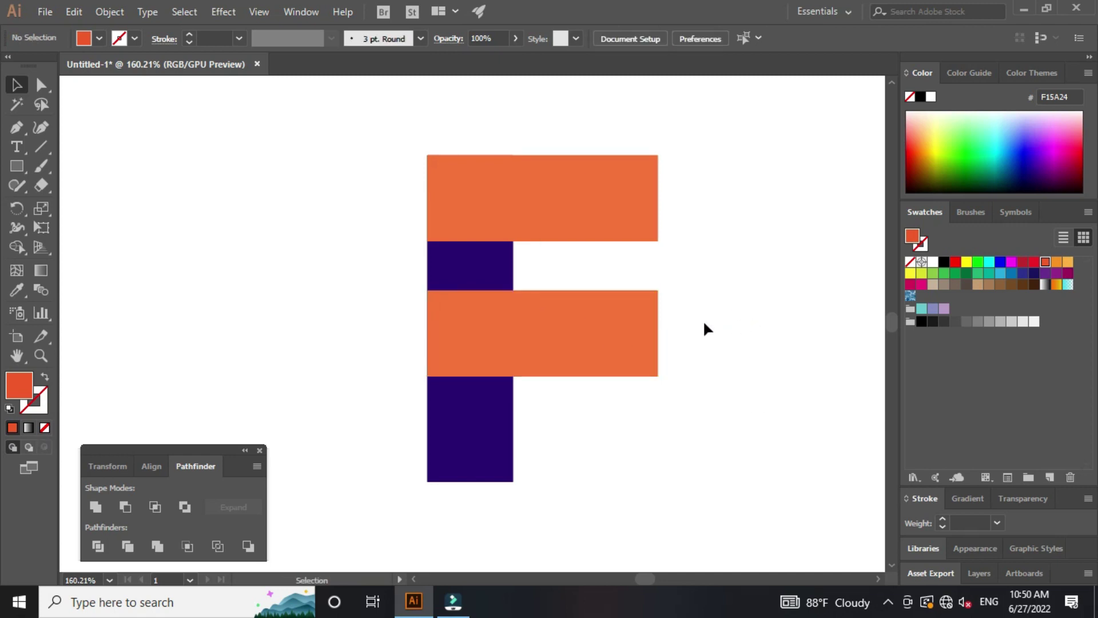
click(620, 321)
drag(657, 334, 591, 343)
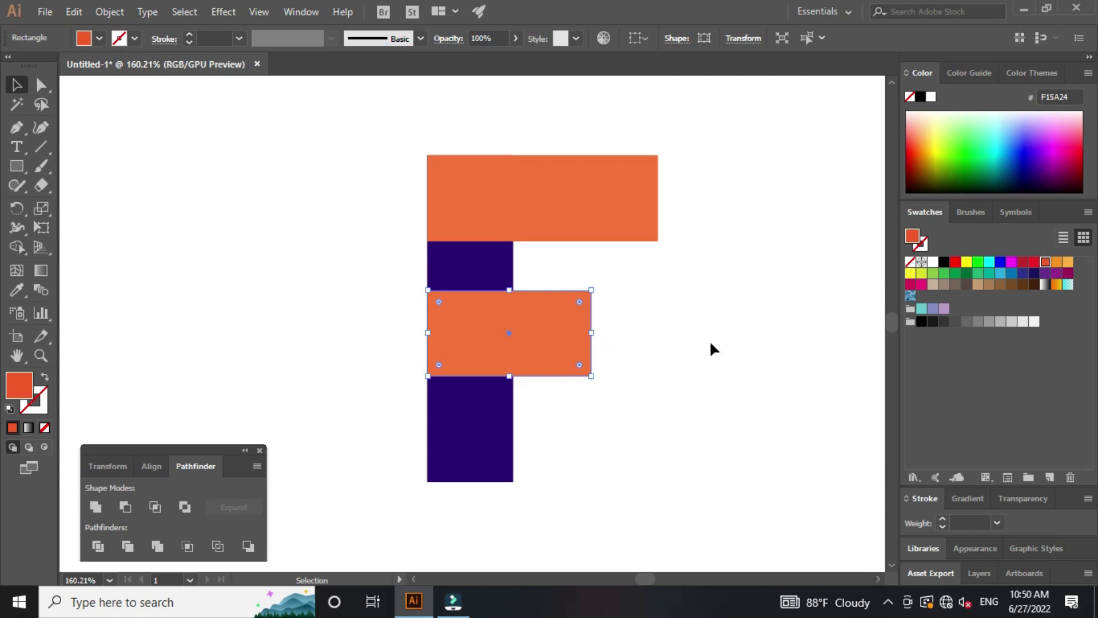
click(708, 346)
click(574, 338)
click(662, 323)
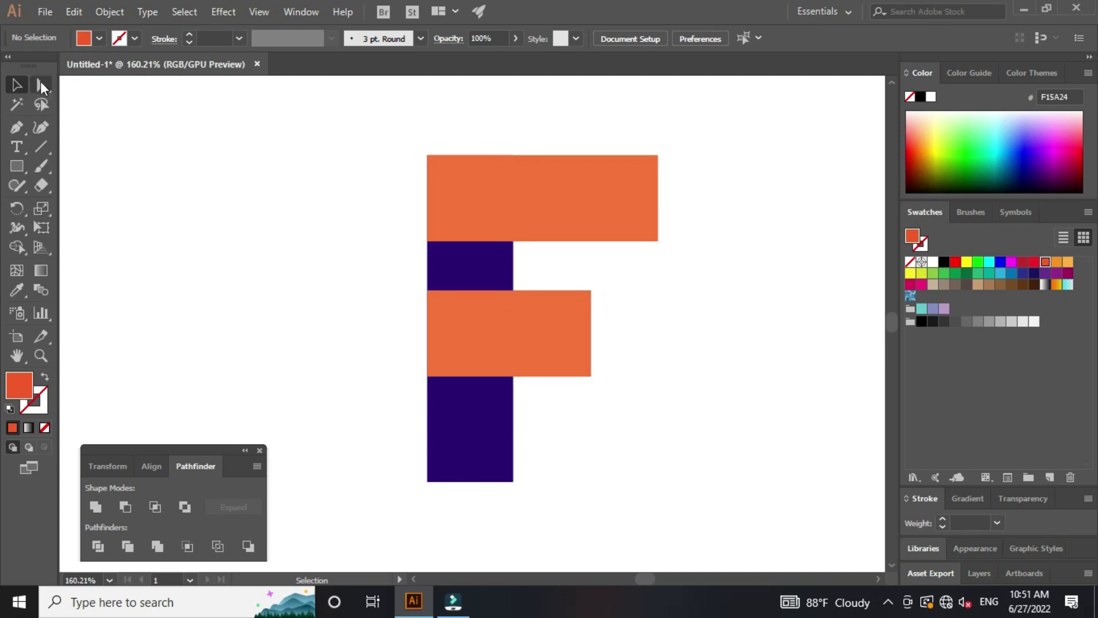
Step: Round the top bar's upper-right corner and the middle bar's lower-right corner
click(43, 83)
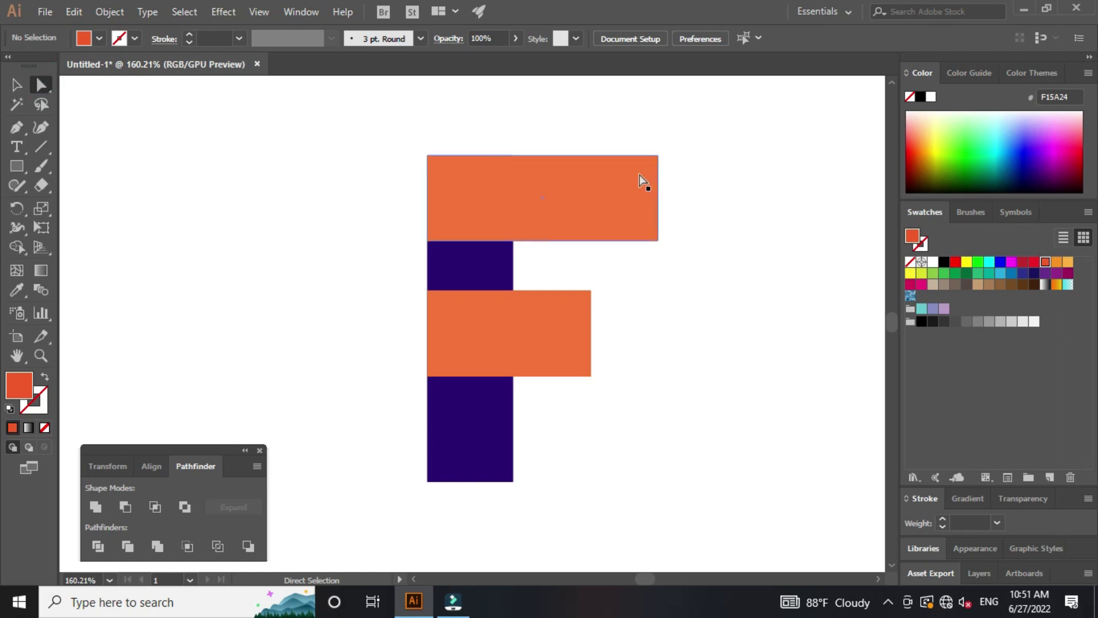
drag(629, 136, 683, 182)
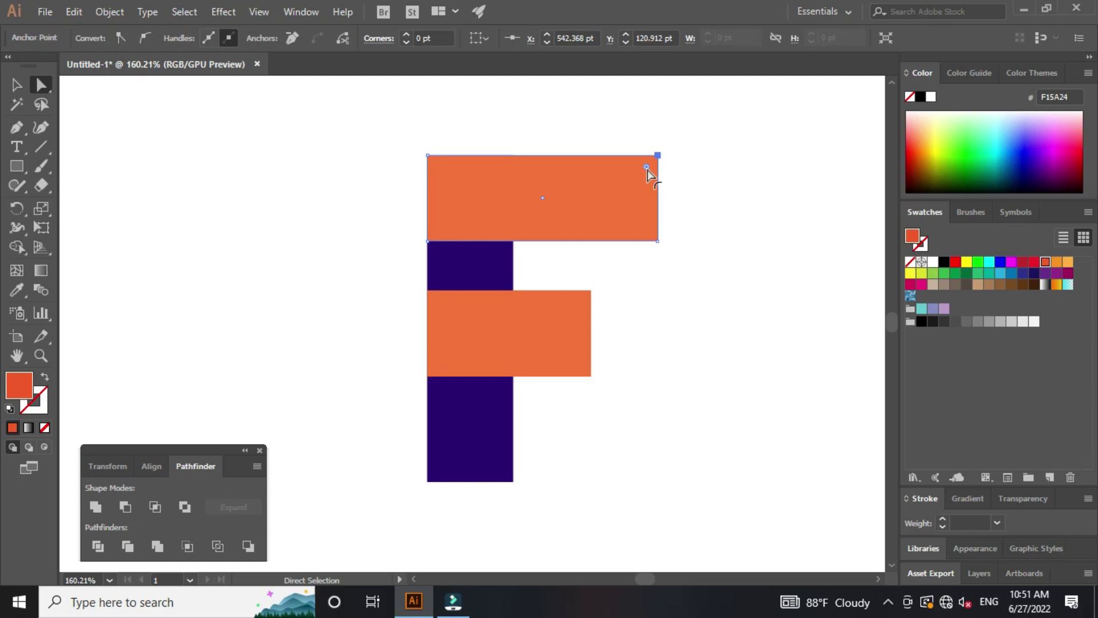
drag(647, 166, 521, 201)
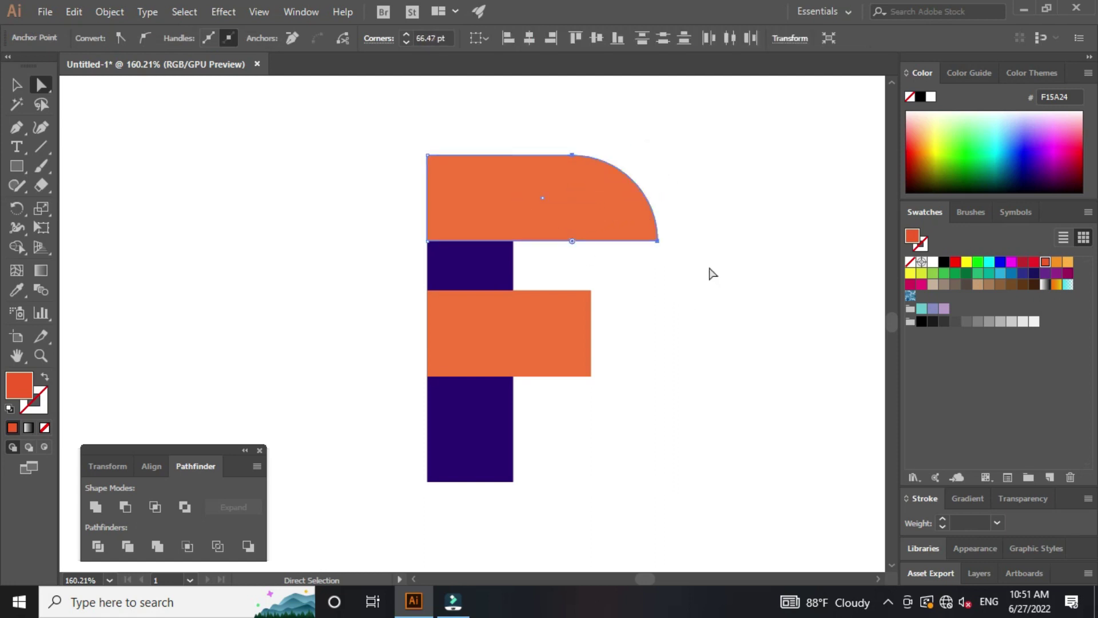
click(666, 286)
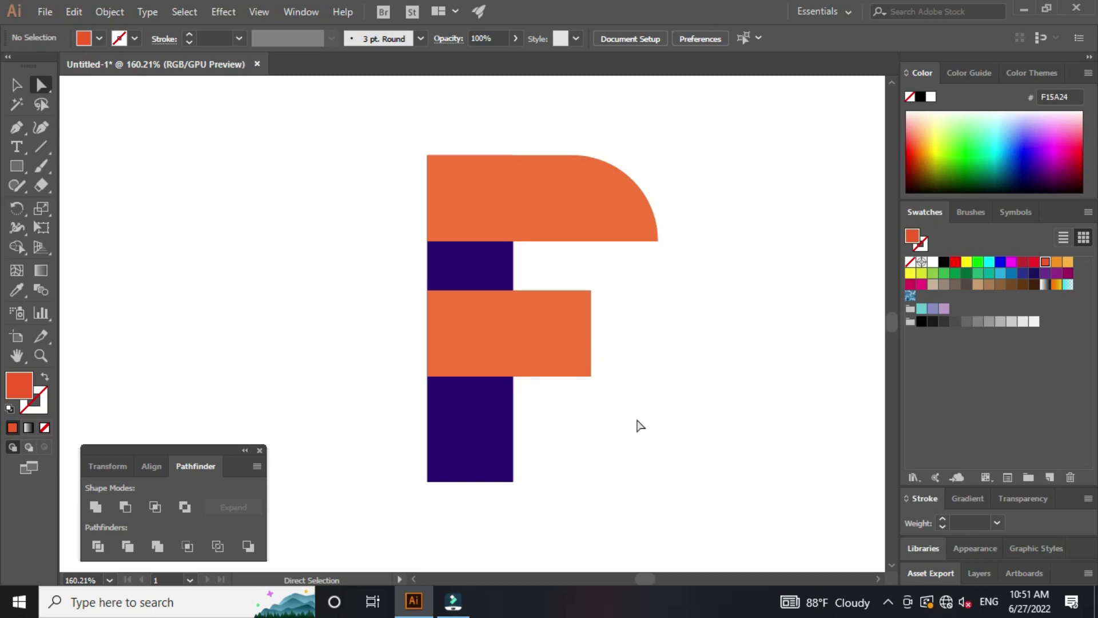
drag(601, 392, 560, 360)
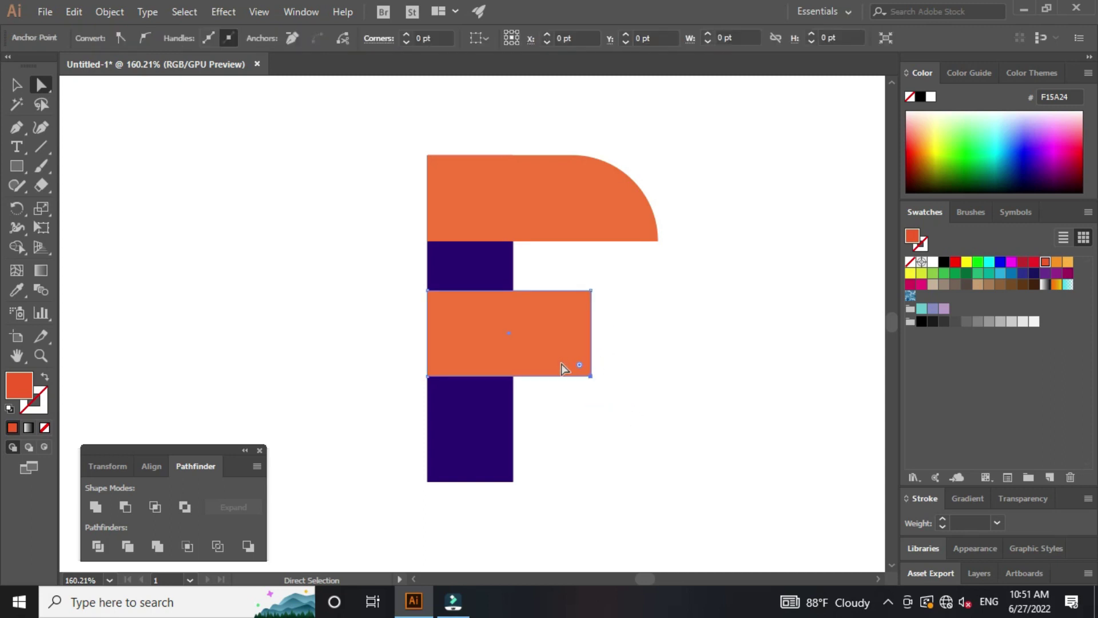
drag(580, 367, 559, 244)
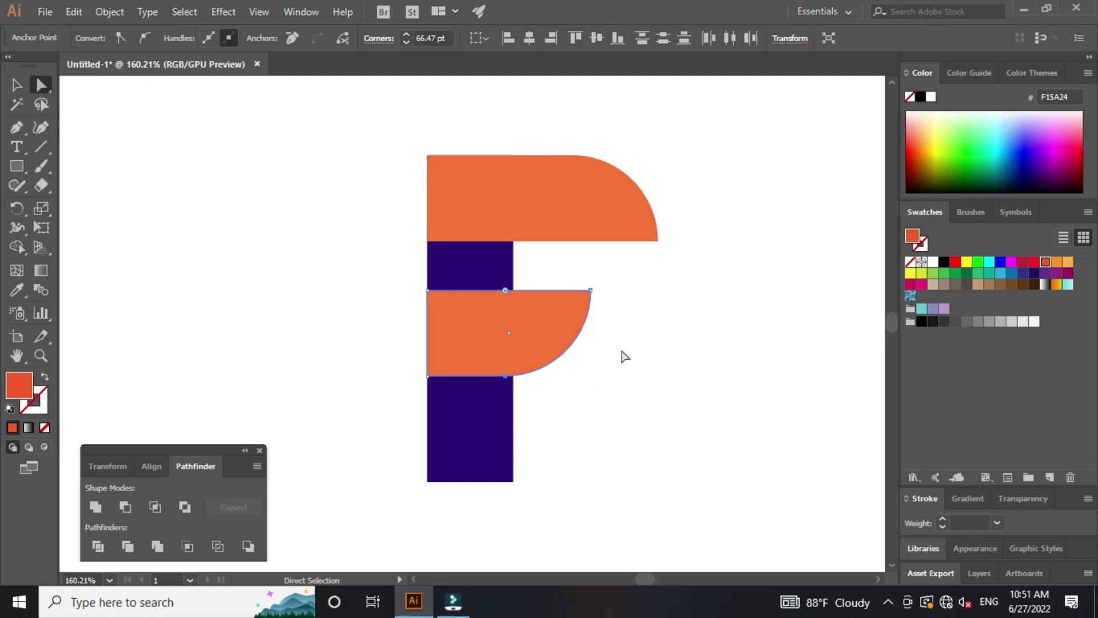
click(664, 386)
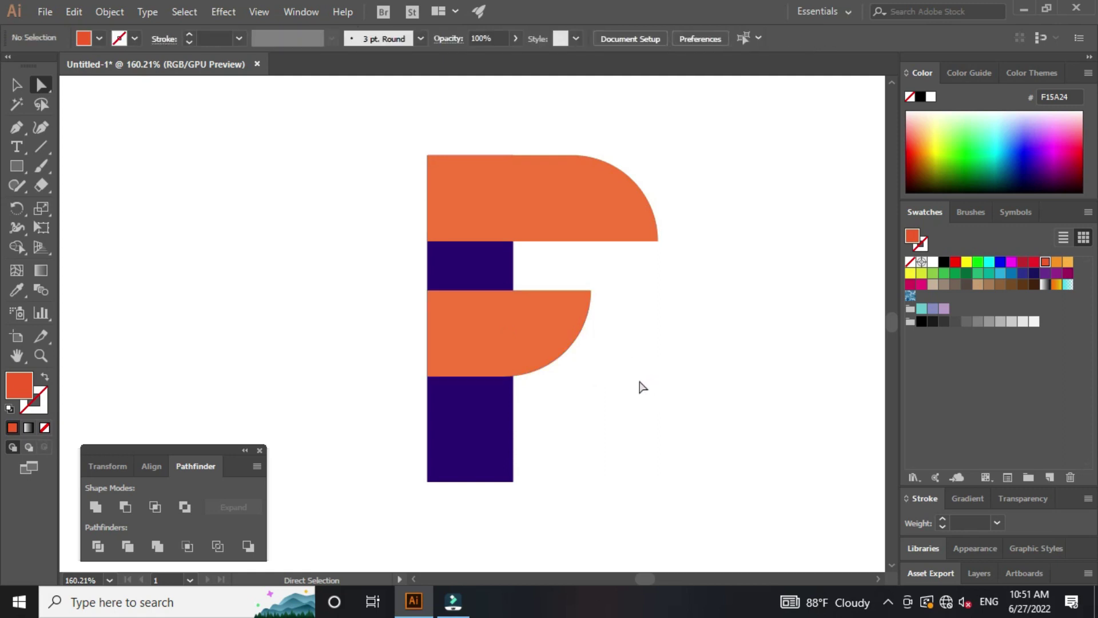
Step: Round the stem's bottom-left corner and nudge the middle bar up slightly
drag(620, 397, 641, 379)
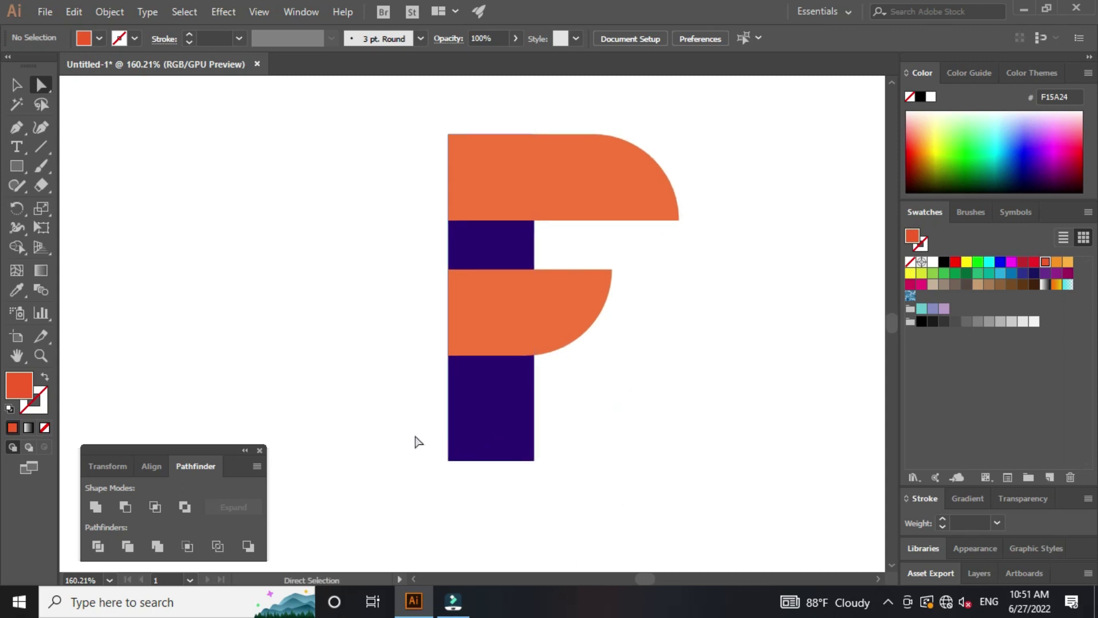
mouse_move(410, 425)
mouse_down()
mouse_move(473, 472)
mouse_move(475, 387)
mouse_move(496, 346)
mouse_up()
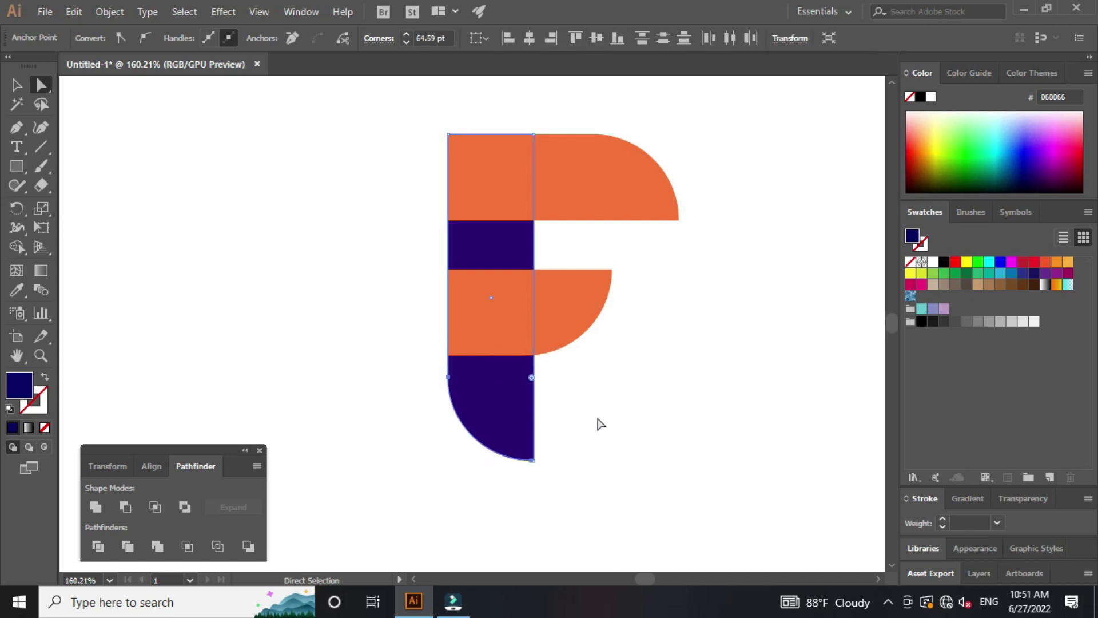
key(v)
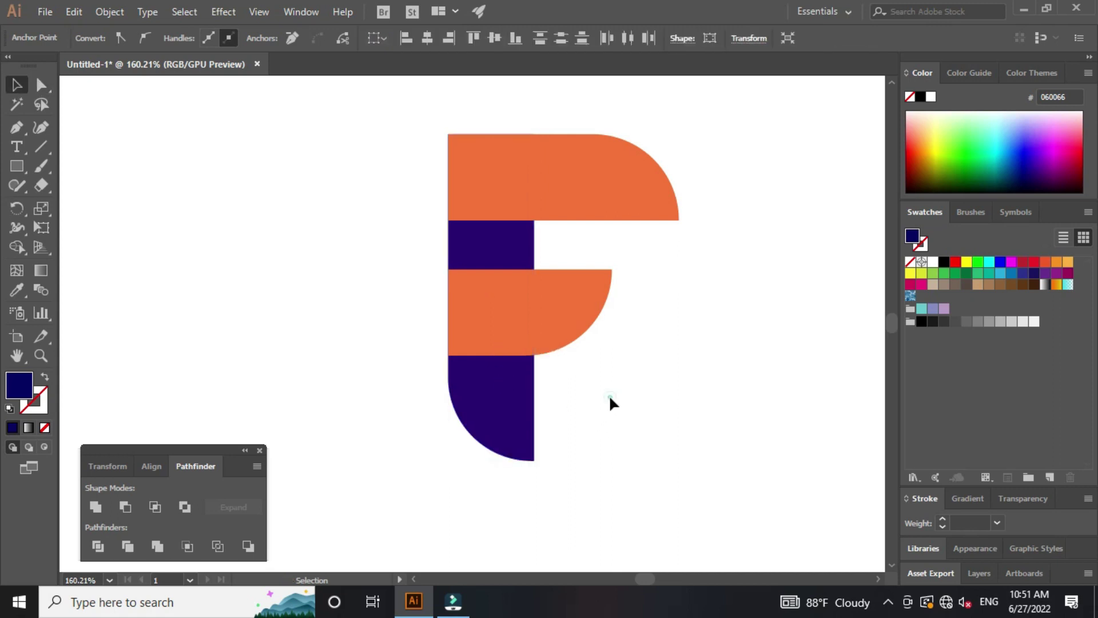
click(609, 394)
click(575, 309)
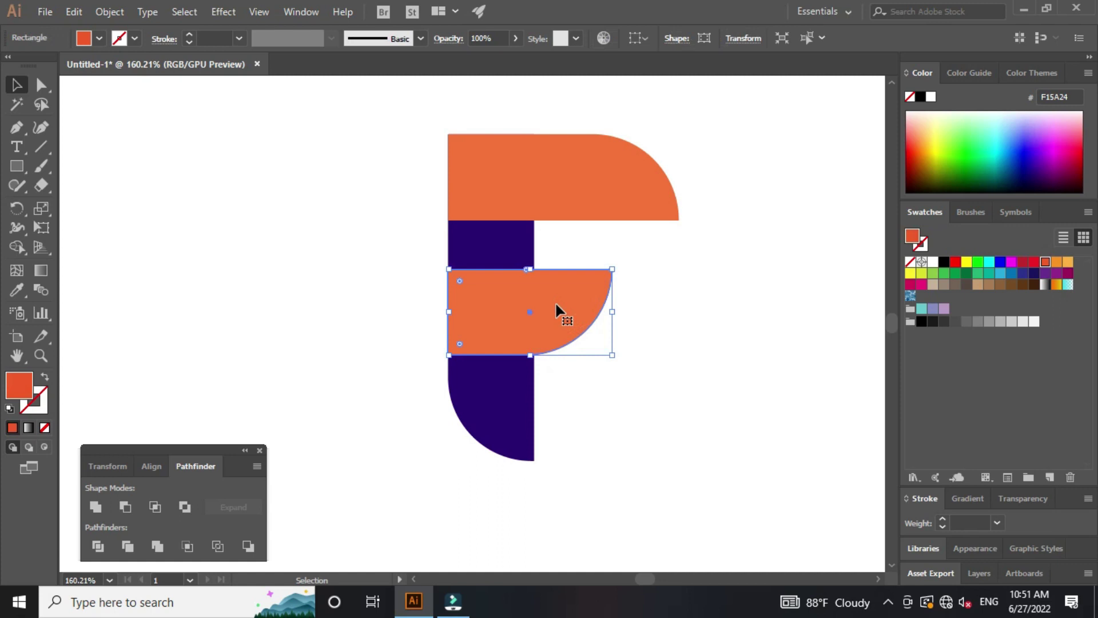
key(Up)
key(Up)
key(Up)
key(Up)
key(Up)
key(Up)
key(Up)
key(Up)
key(Up)
click(732, 386)
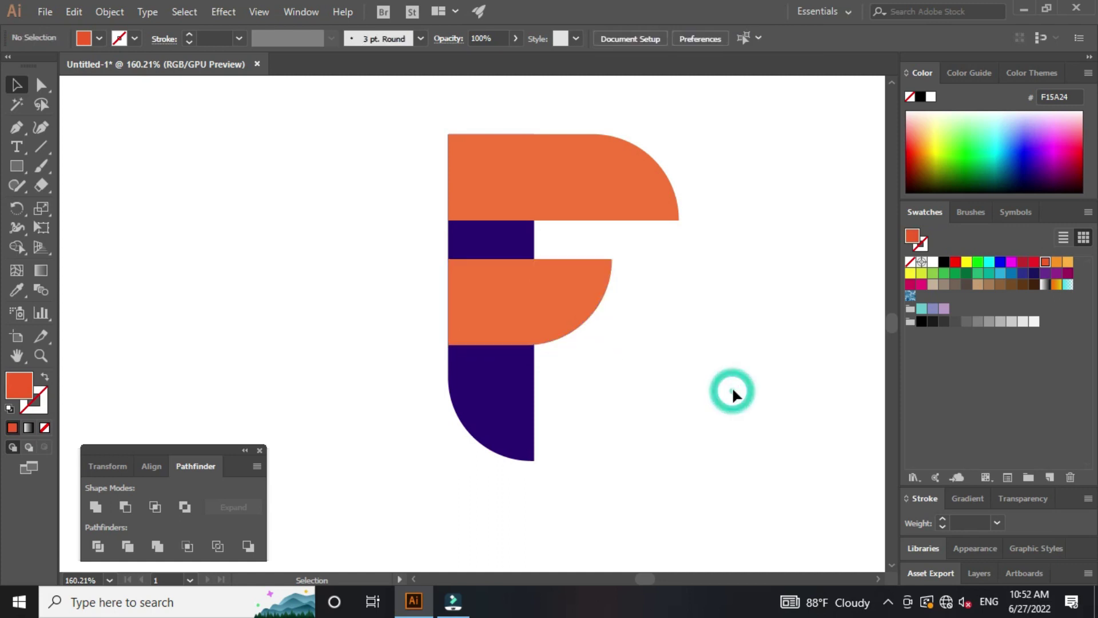
drag(719, 378, 699, 378)
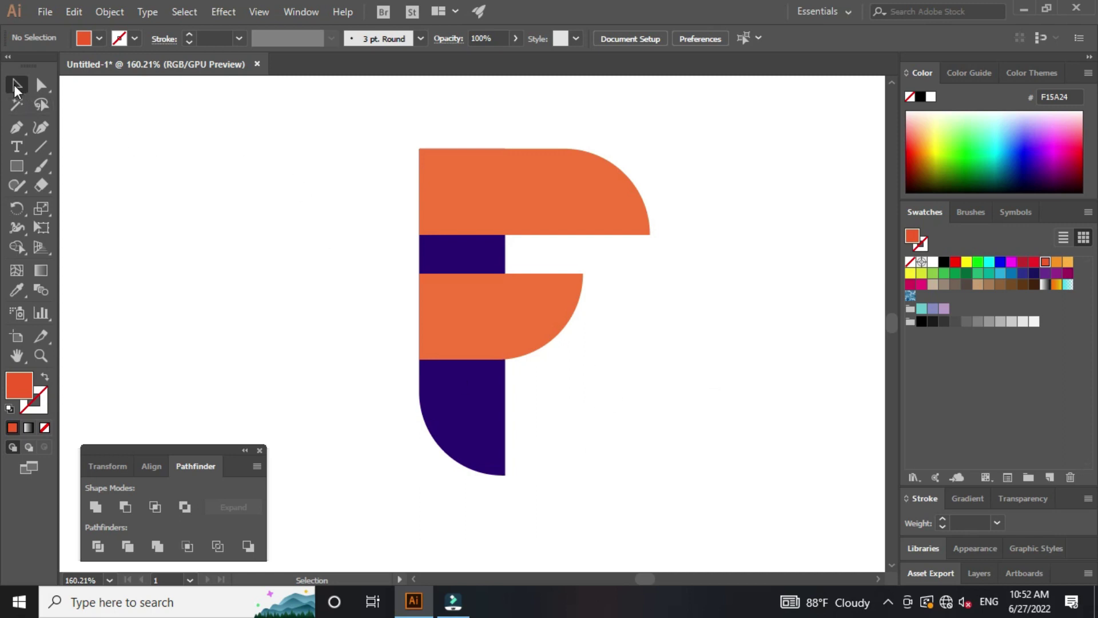
Step: Marquee-select all the orange and navy F pieces and group them into one object
drag(326, 122, 722, 491)
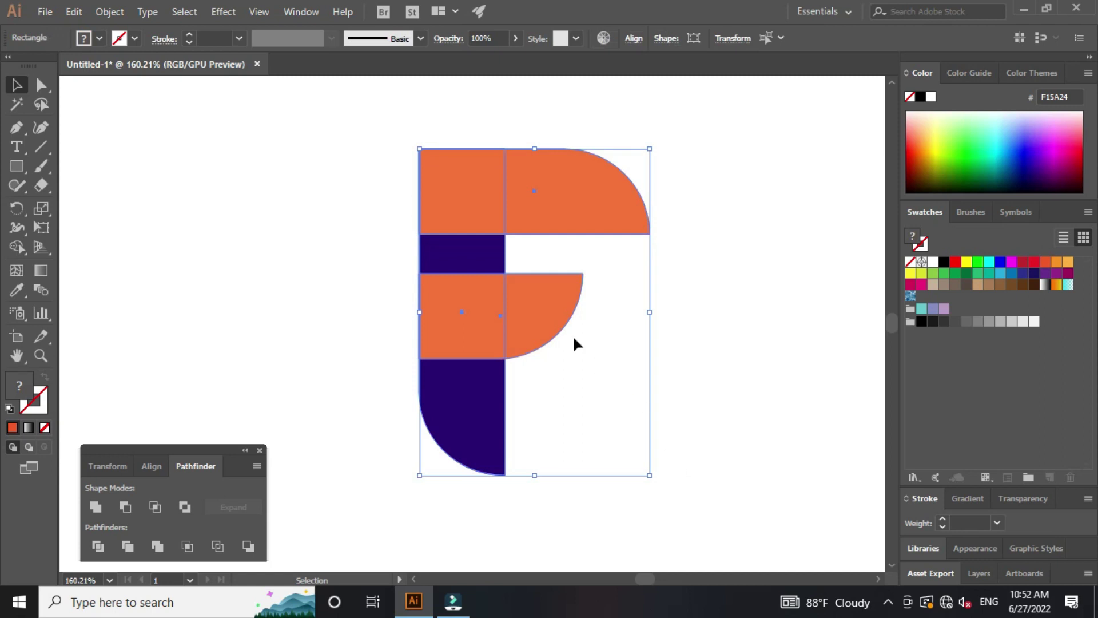
right_click(529, 292)
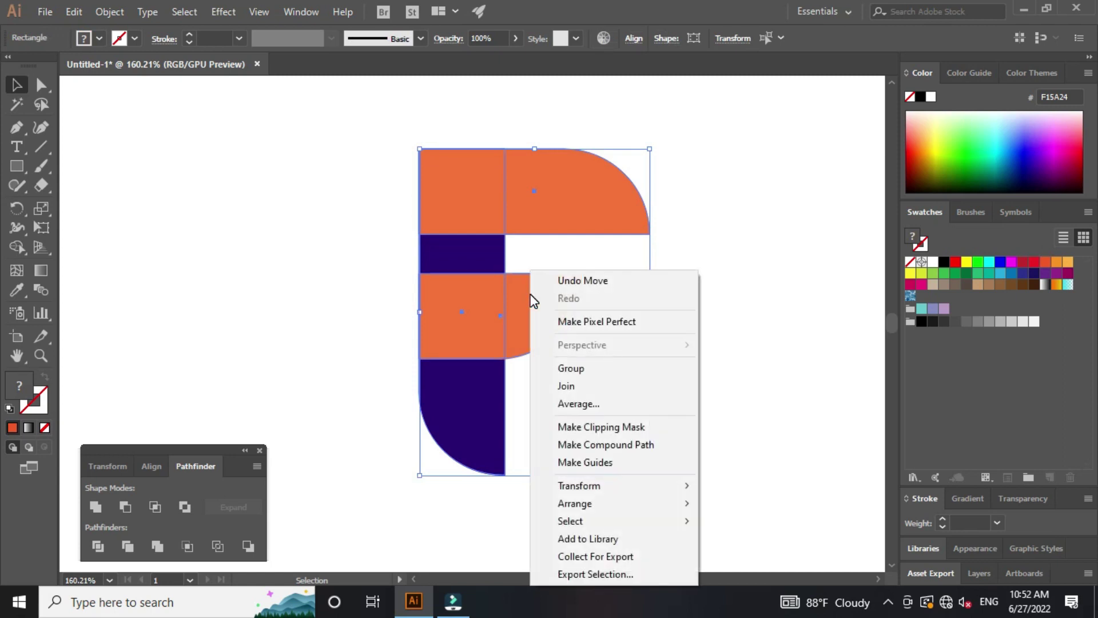
click(574, 369)
click(705, 383)
click(540, 326)
click(723, 326)
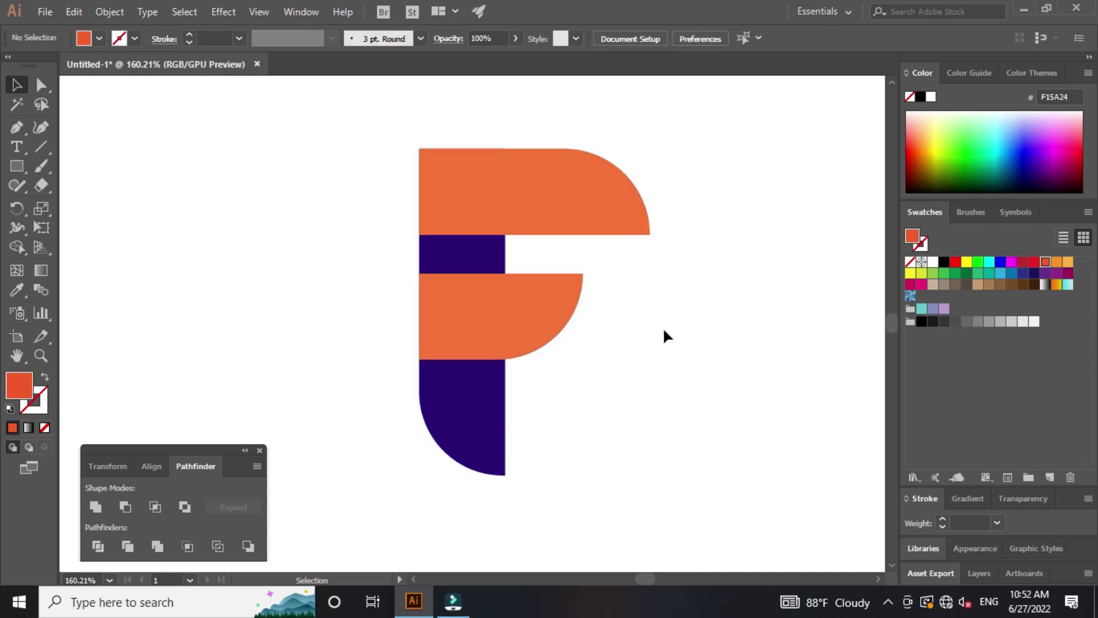
Step: Zoom out to about 134% around the F and select the Pen tool
key(ctrl+space)
ctrl+alt+click(663, 328)
mouse_move(510, 343)
mouse_down()
mouse_move(685, 359)
mouse_move(657, 404)
mouse_up()
key(ctrl+alt+space)
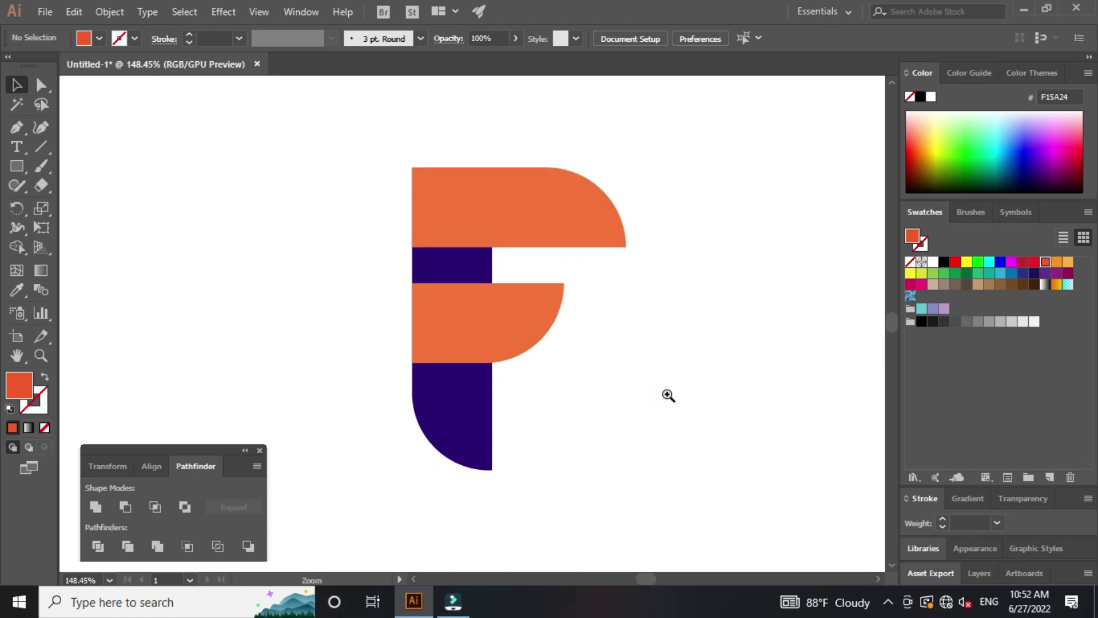
mouse_move(669, 396)
mouse_down()
mouse_move(645, 392)
mouse_move(649, 402)
mouse_up()
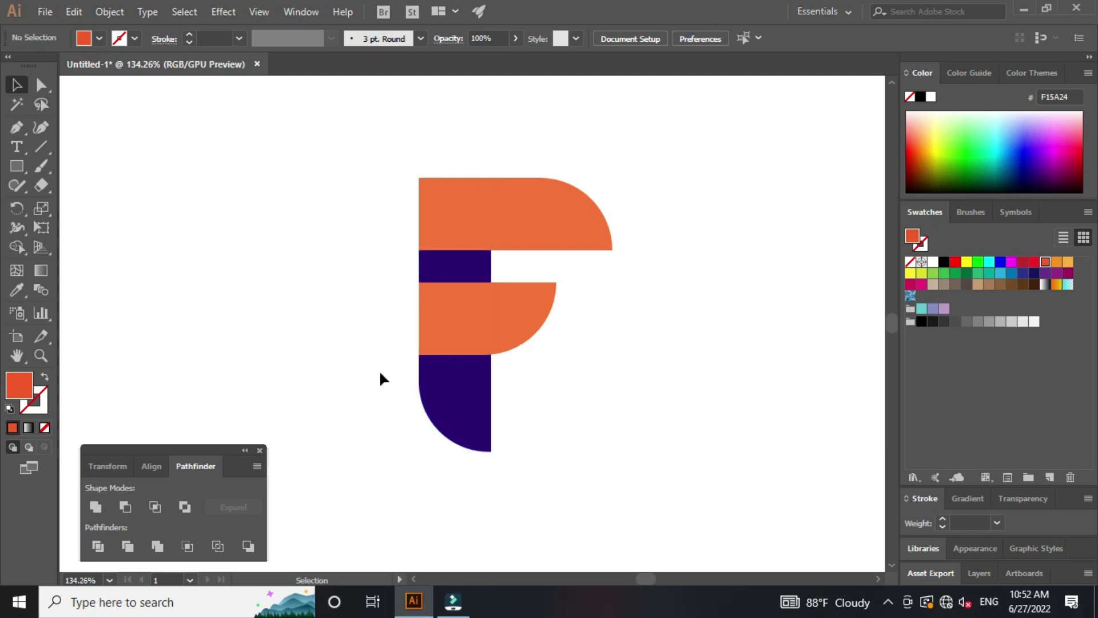
click(17, 128)
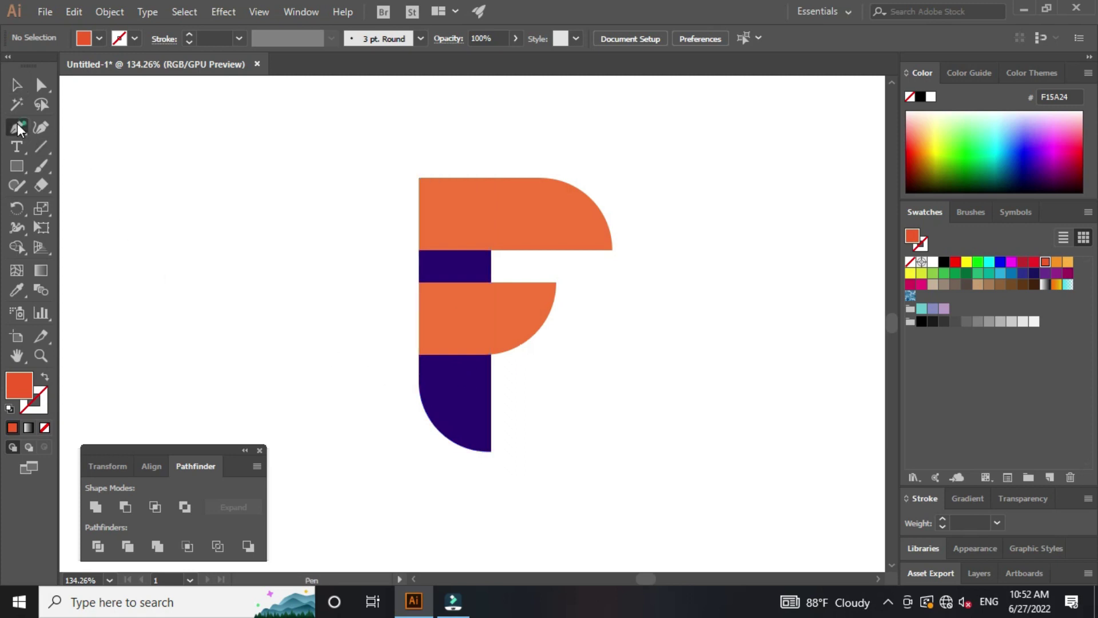
Step: Pen an unfilled closed crescent from above the F's top-left down to the middle arm's lower tip
click(379, 178)
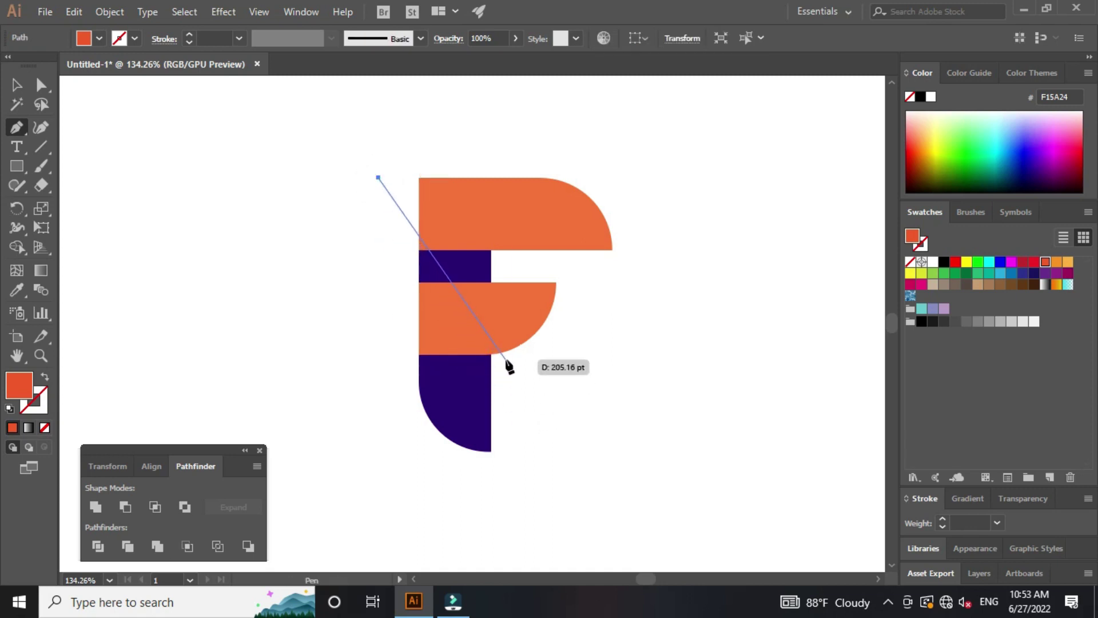
drag(496, 353, 643, 341)
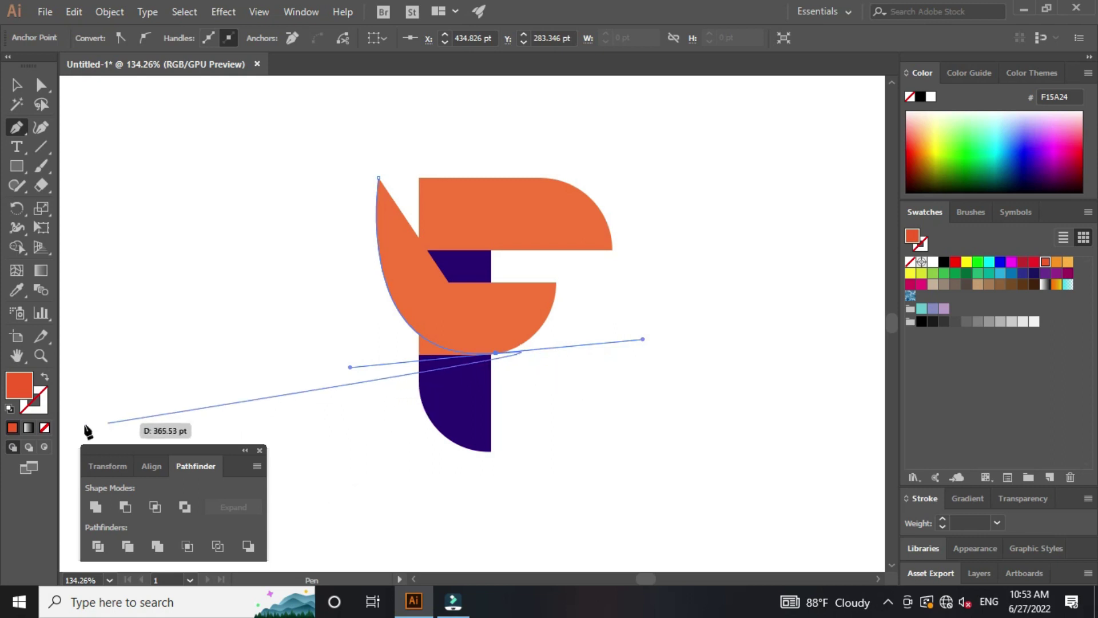
click(46, 427)
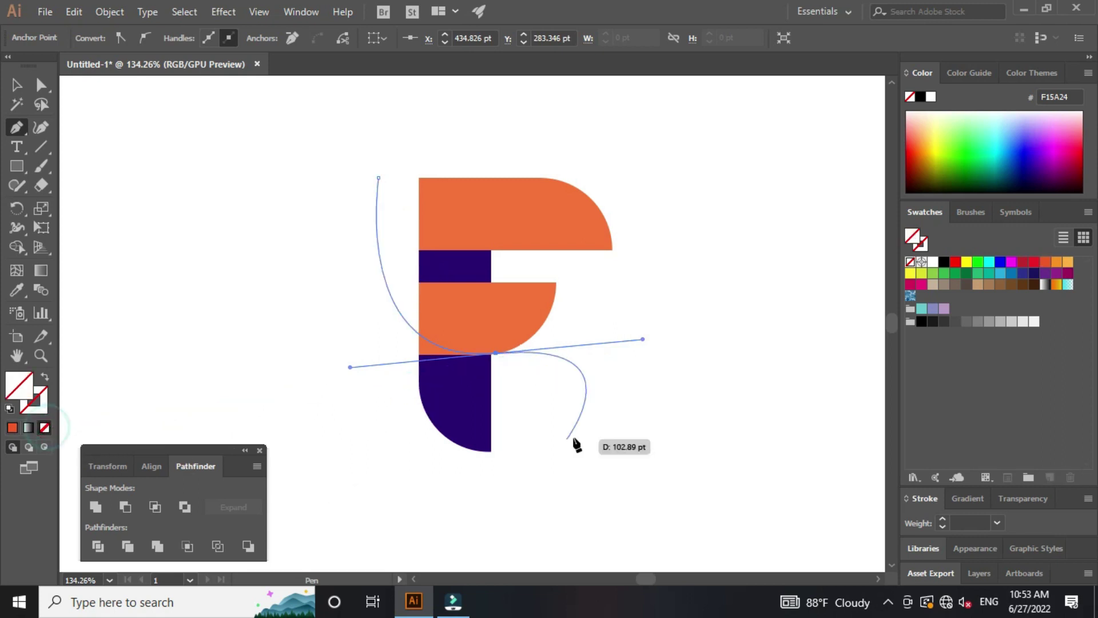
click(495, 354)
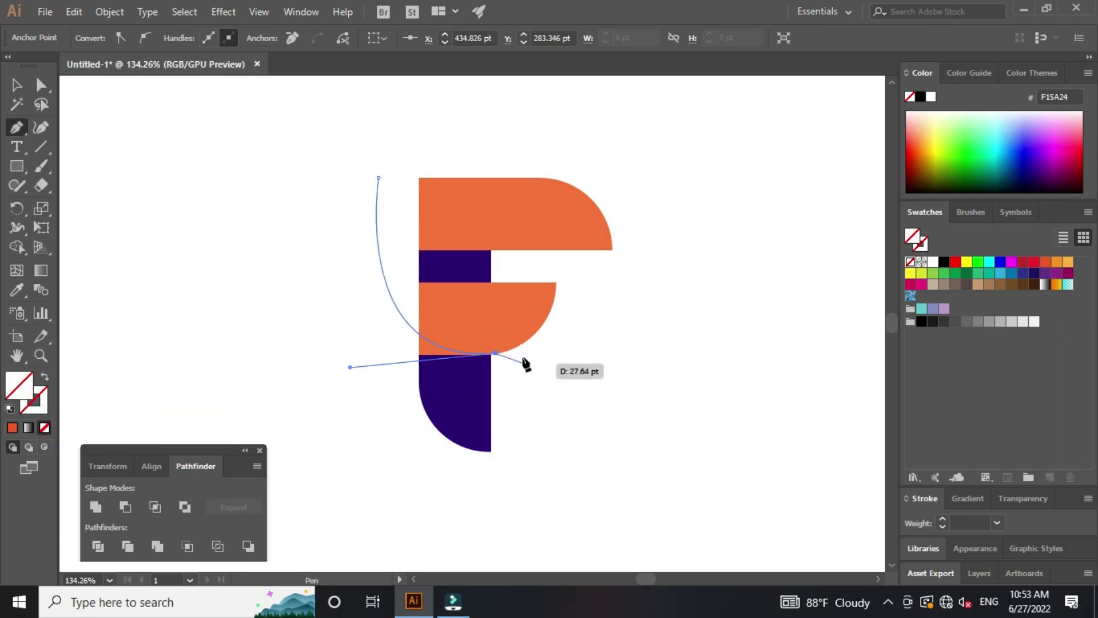
drag(498, 311, 502, 392)
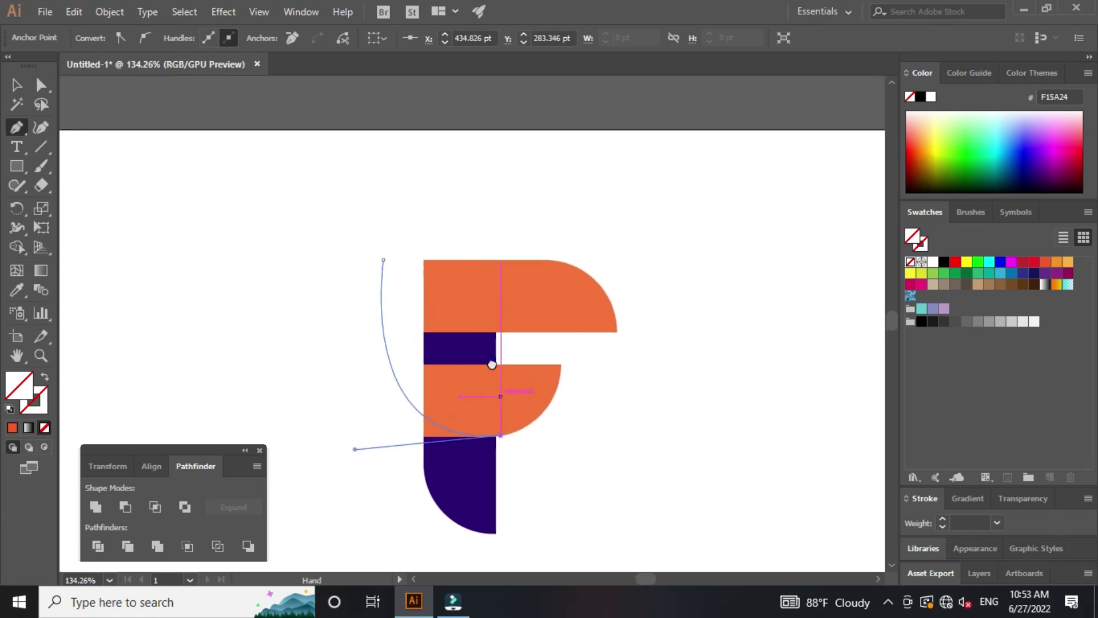
mouse_move(383, 261)
mouse_down()
mouse_move(373, 90)
mouse_move(379, 152)
mouse_up()
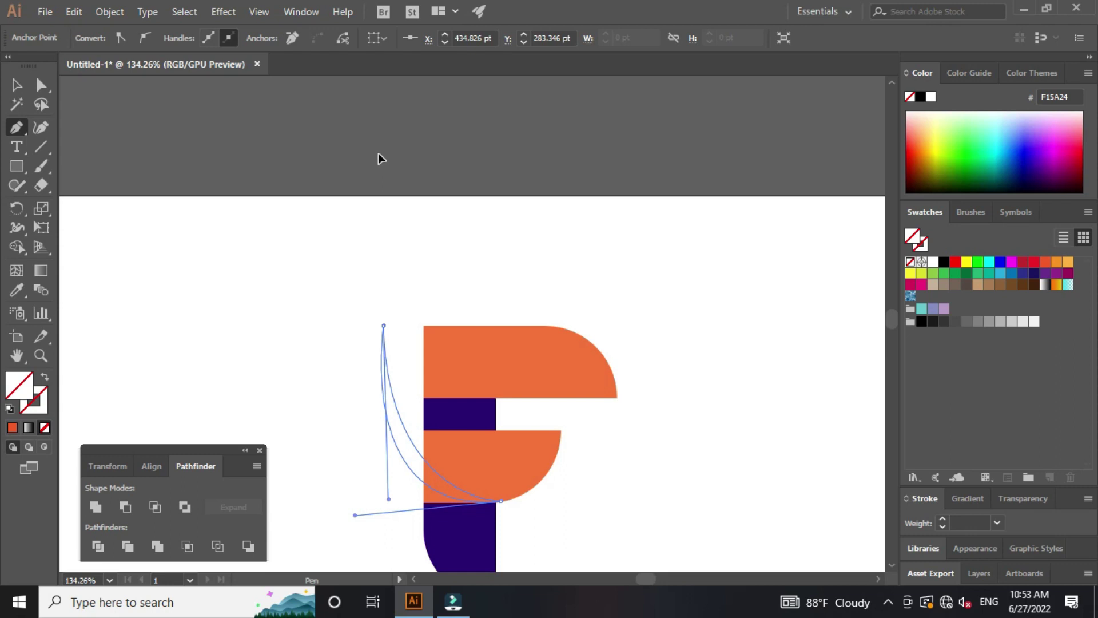
drag(379, 152, 379, 153)
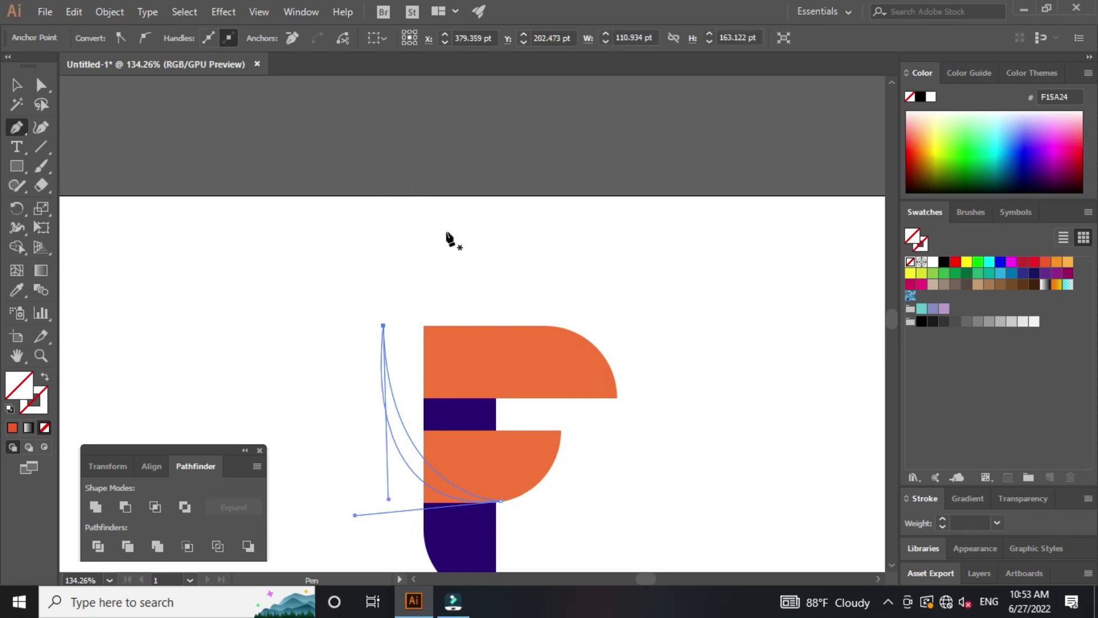
Step: Switch to Outline view and zoom closely into where the crescent meets the middle bar
key(v)
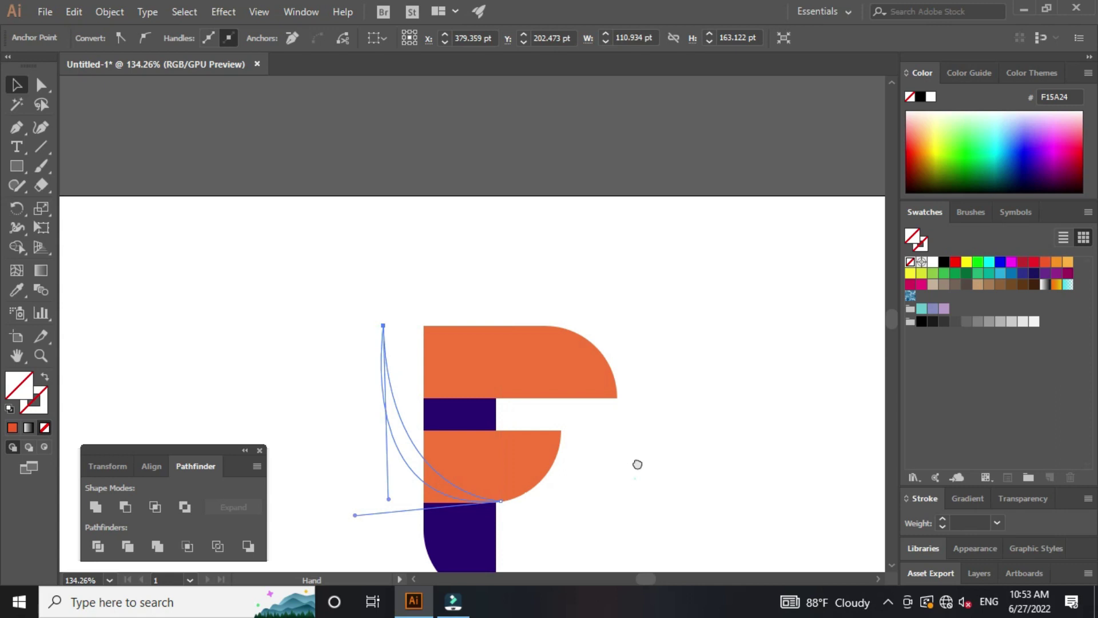
scroll(640, 400, down, 3)
scroll(602, 407, up, 2)
scroll(624, 420, up, 1)
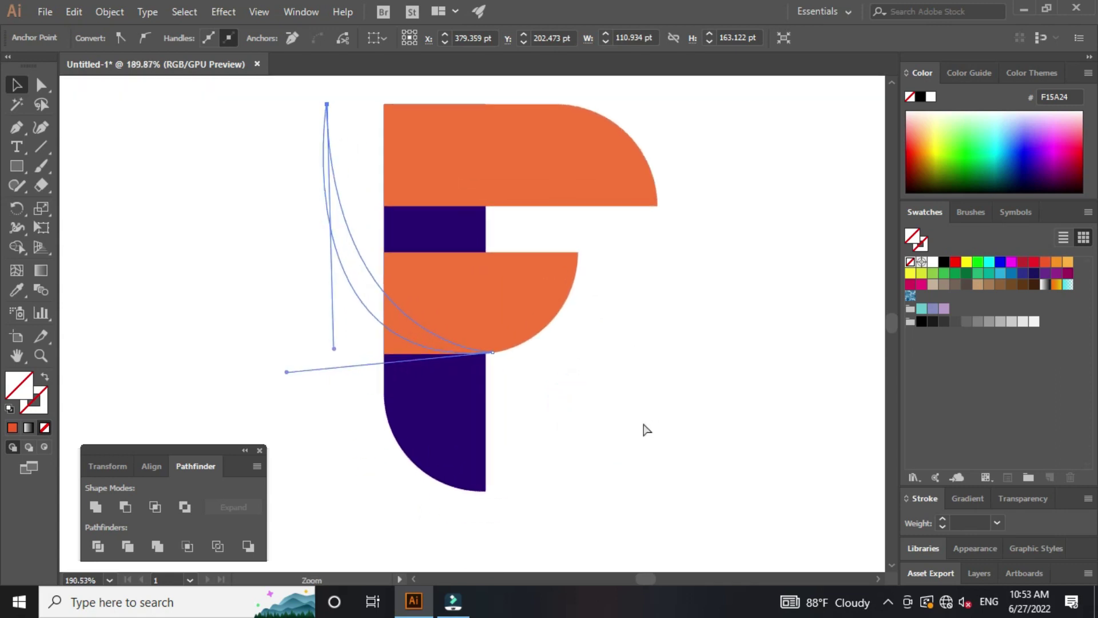
key(a)
key(ctrl+y)
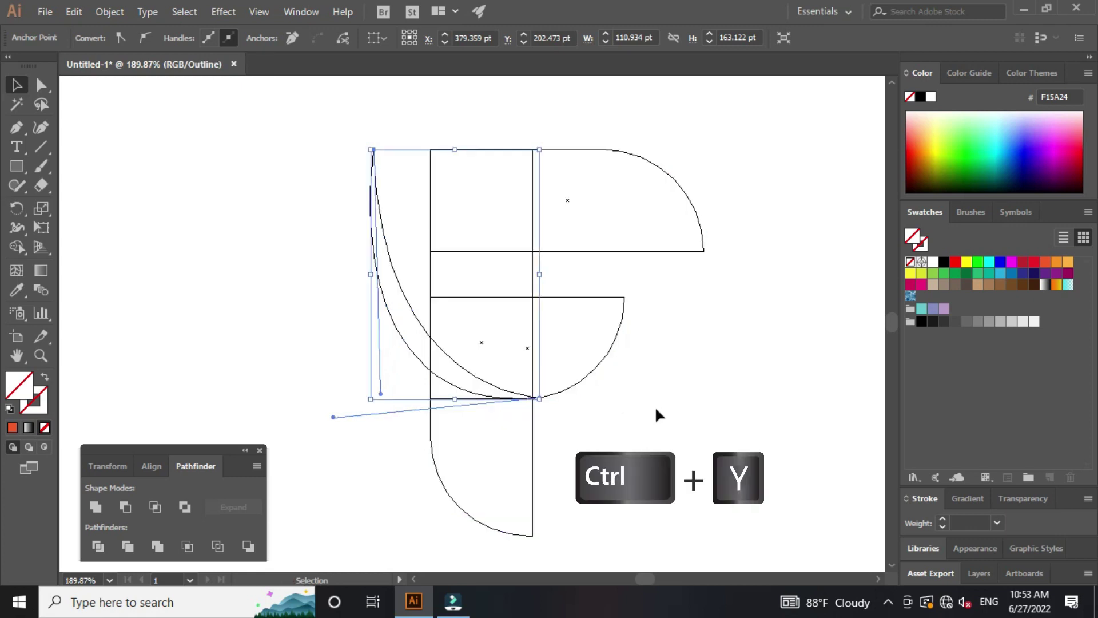
click(657, 407)
drag(527, 371, 676, 472)
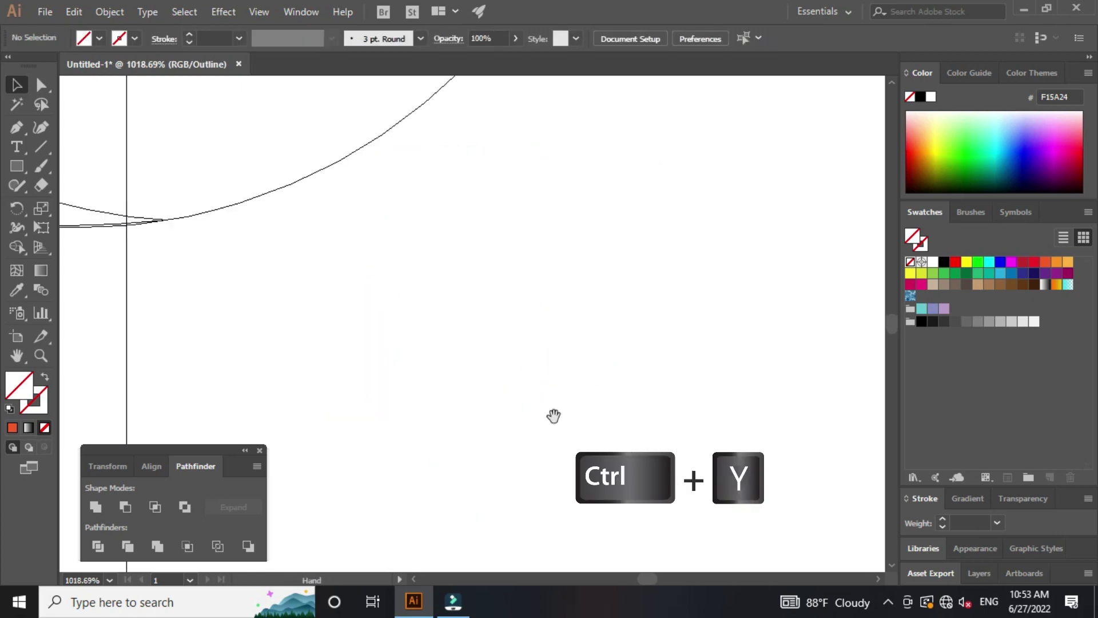
click(380, 343)
click(463, 361)
drag(478, 264, 568, 336)
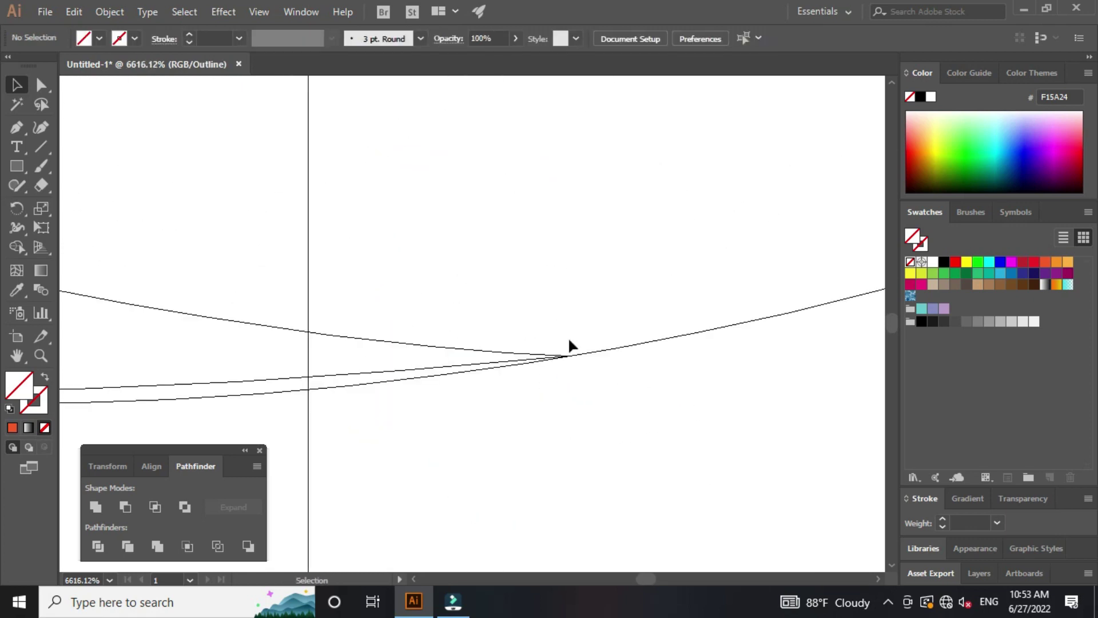
click(588, 405)
click(431, 375)
click(734, 447)
Step: Zoom back out to the whole F and return to colour Preview mode
ctrl+alt+click(735, 439)
ctrl+alt+click(395, 245)
ctrl+alt+click(483, 301)
ctrl+alt+click(705, 476)
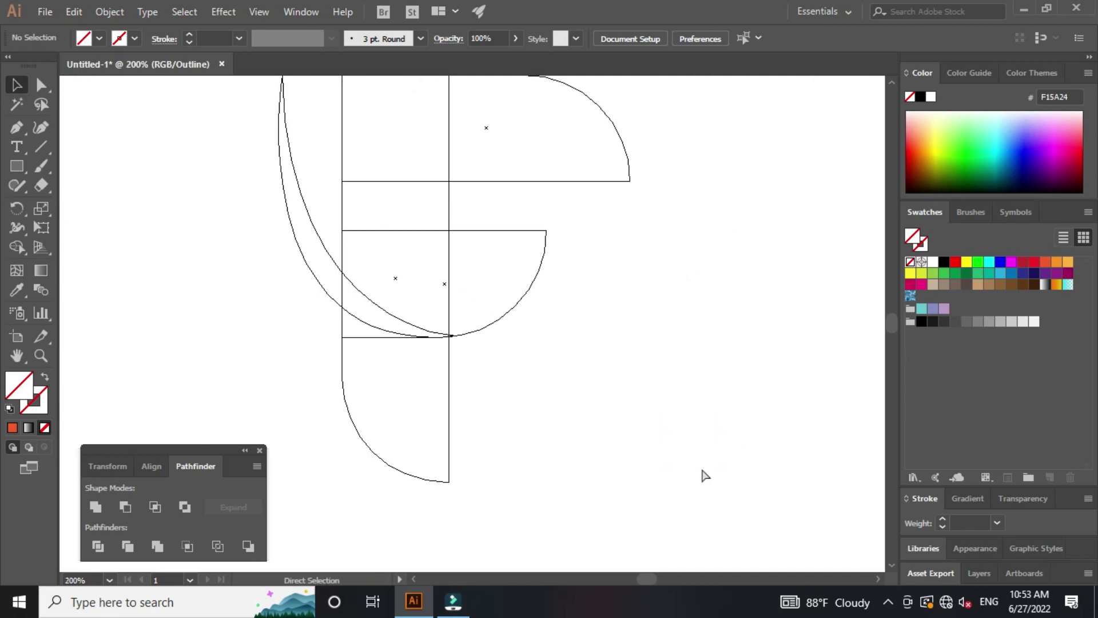
mouse_move(625, 400)
mouse_down()
mouse_move(704, 476)
mouse_move(664, 453)
mouse_up()
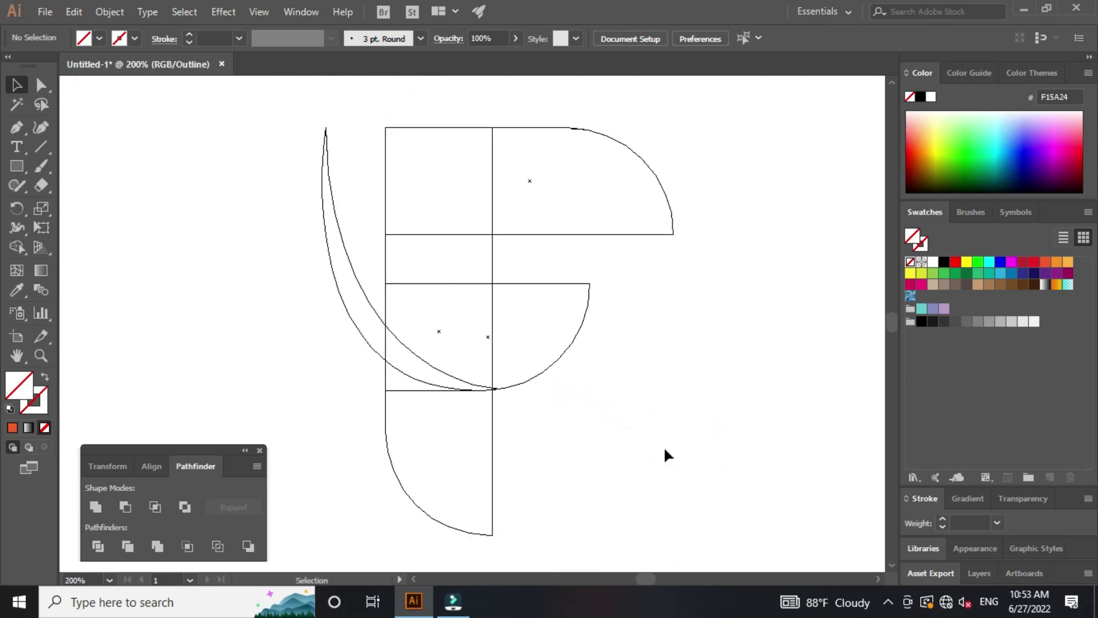
key(ctrl+minus)
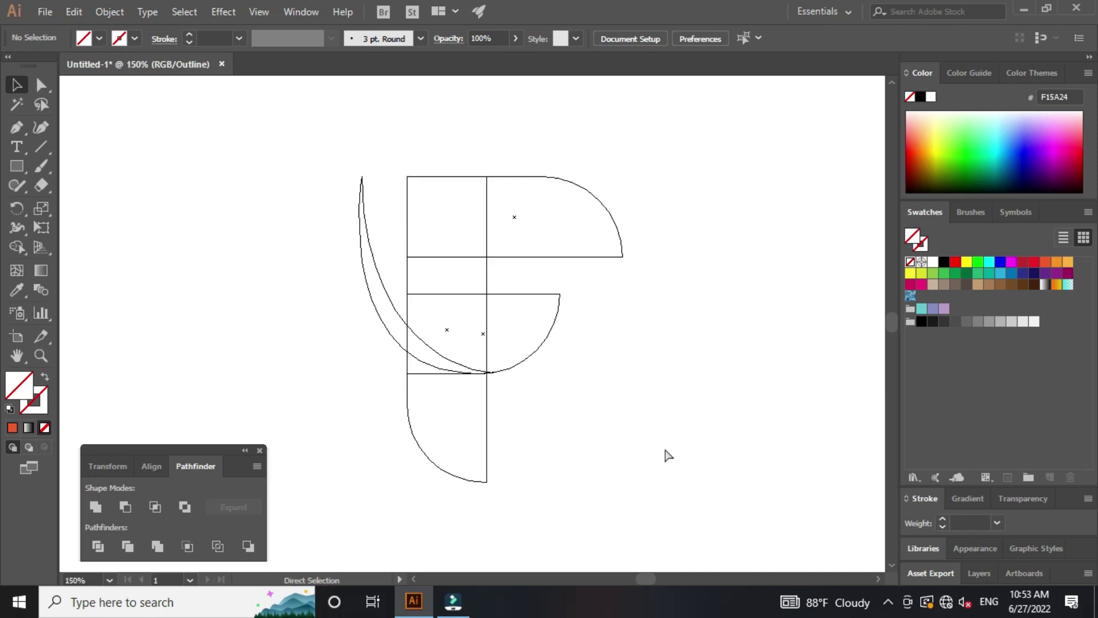
key(ctrl+y)
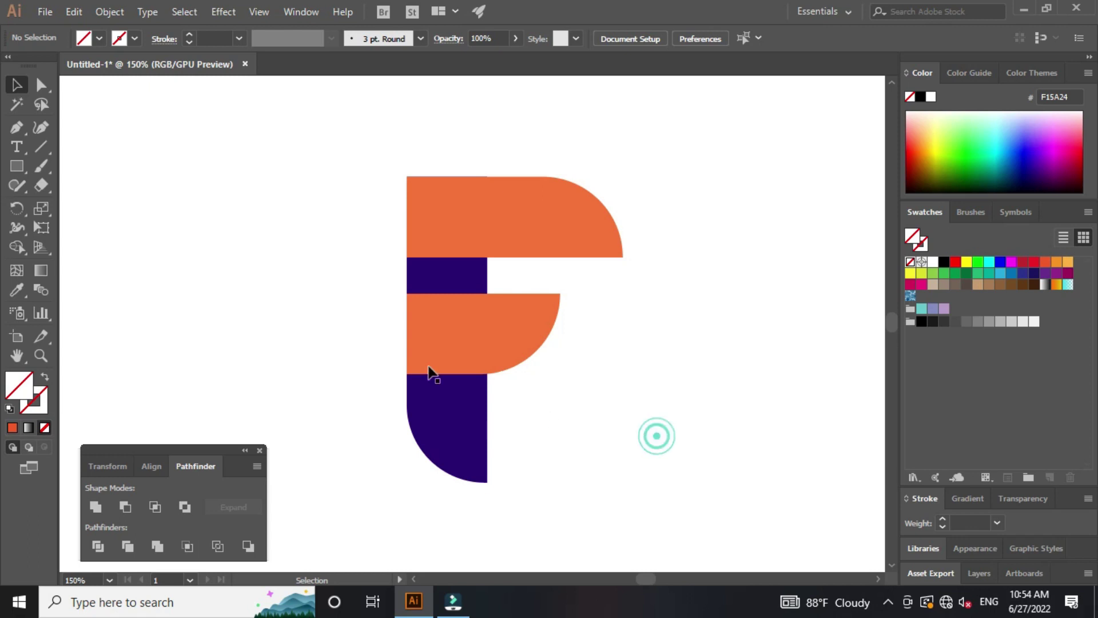
Step: Fill the crescent left of the F with crimson (ED1C24), then select all logo shapes
click(366, 238)
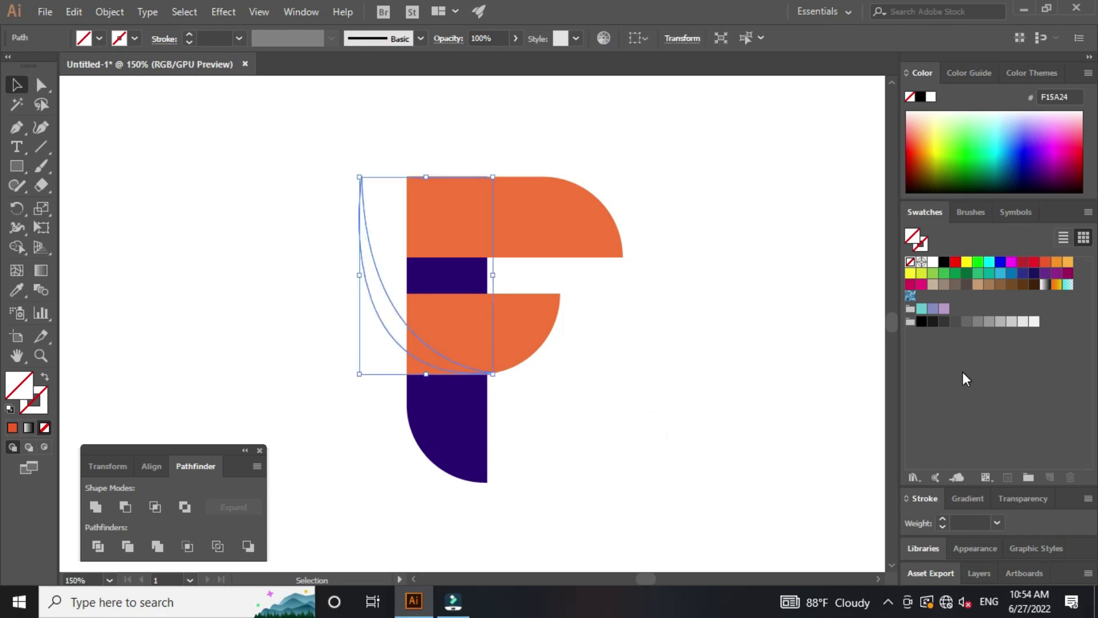
click(1039, 262)
click(825, 324)
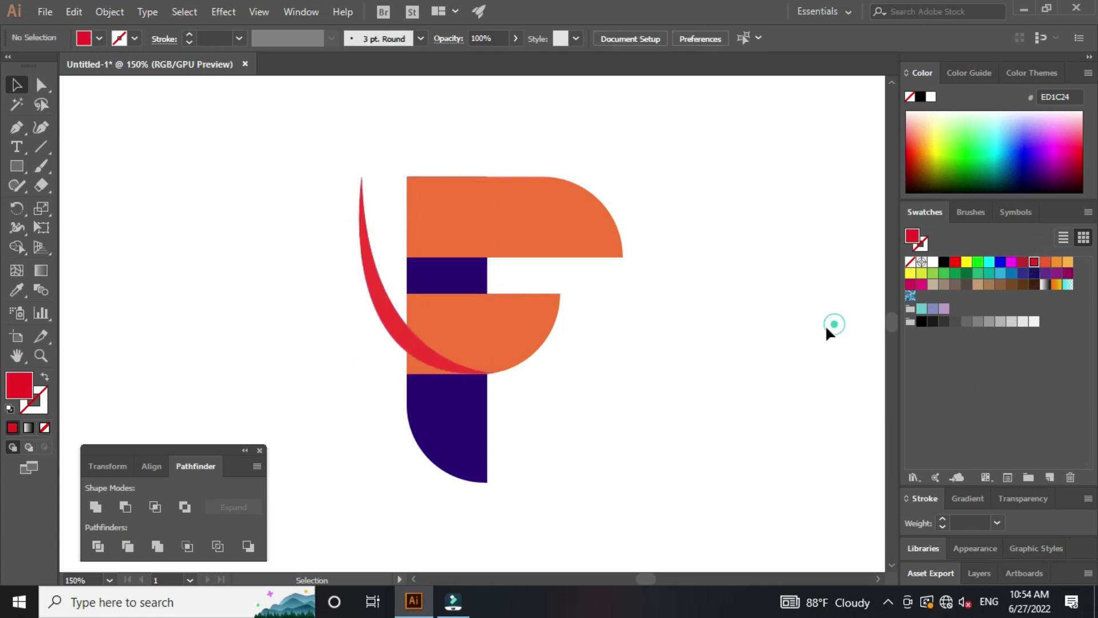
click(679, 369)
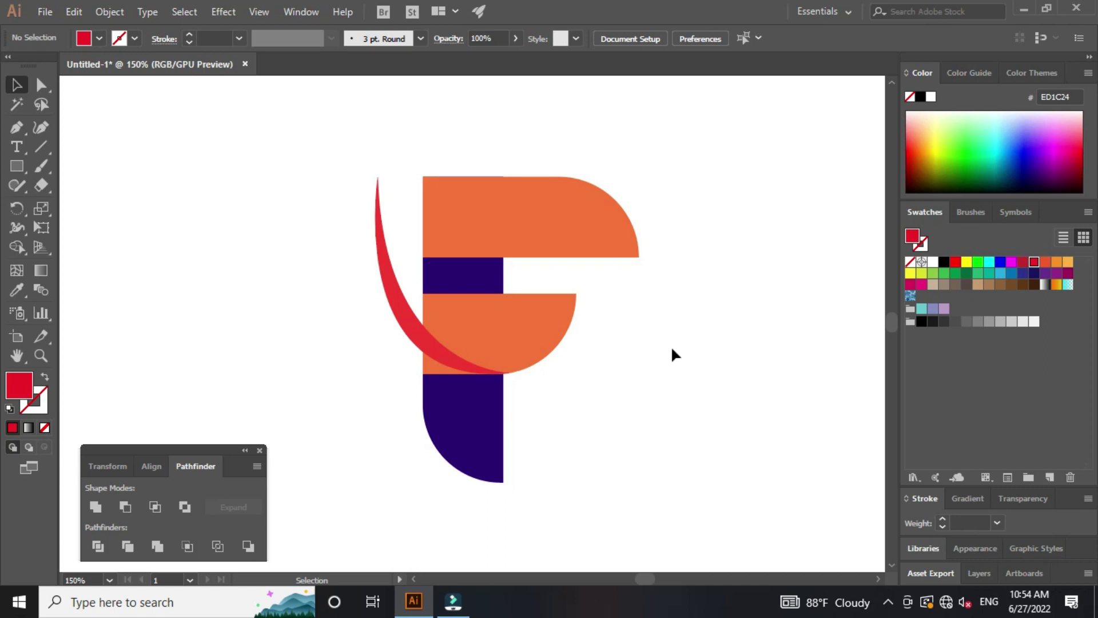
drag(309, 136, 697, 499)
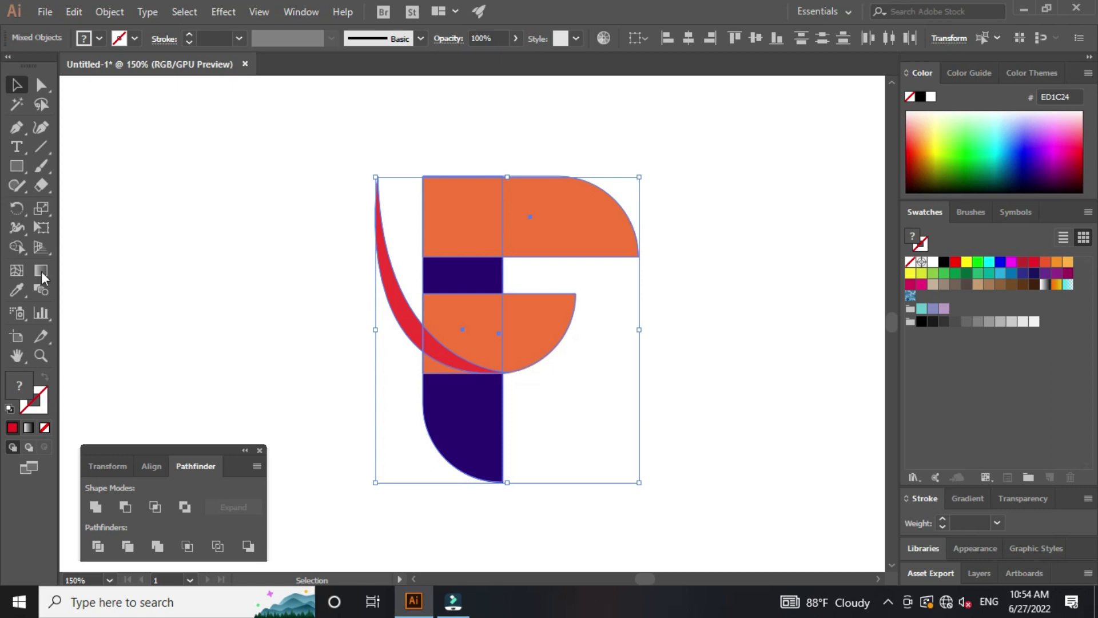
Step: With Shape Builder, unite the stem pieces, then the crescent and top pieces, into solid red shapes
click(17, 248)
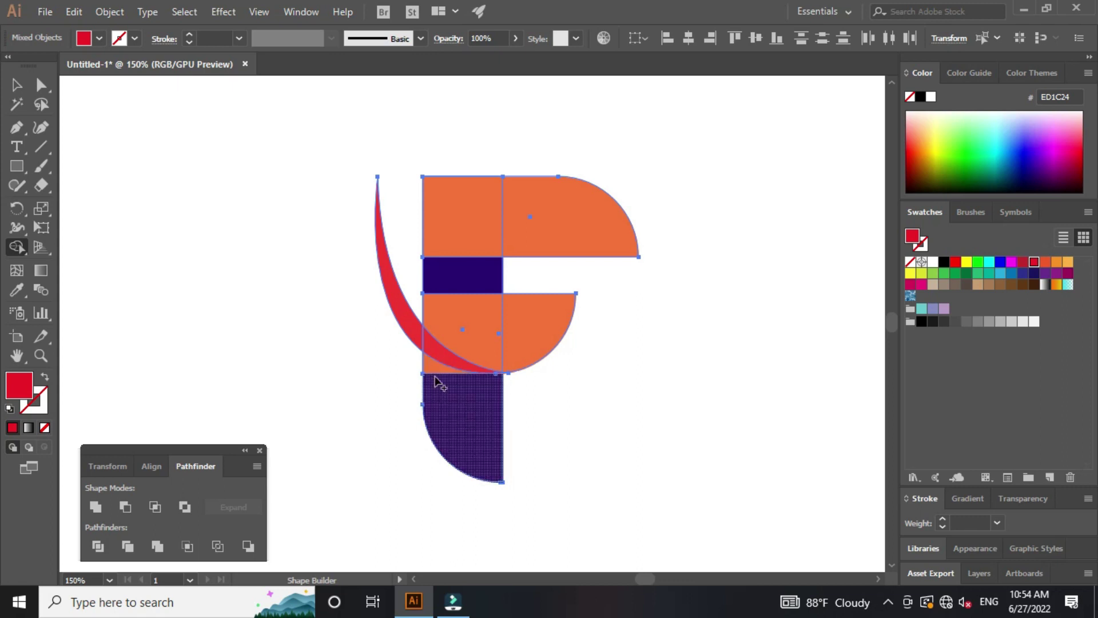
mouse_move(434, 373)
mouse_down()
mouse_move(438, 390)
mouse_move(434, 381)
mouse_up()
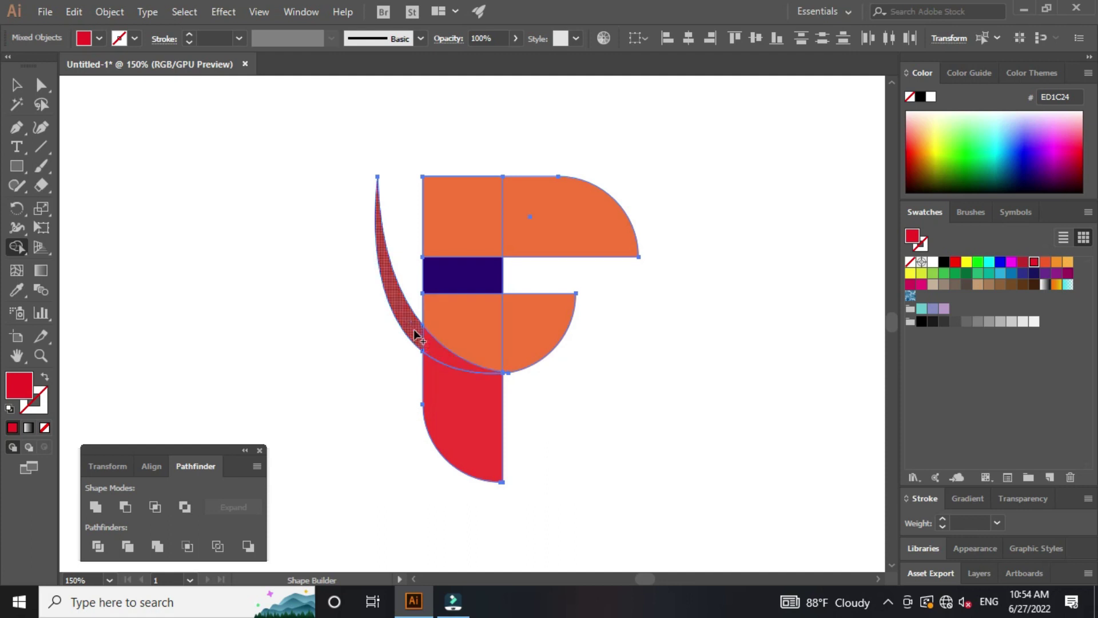
mouse_move(409, 329)
mouse_down()
mouse_move(473, 226)
mouse_move(514, 222)
mouse_up()
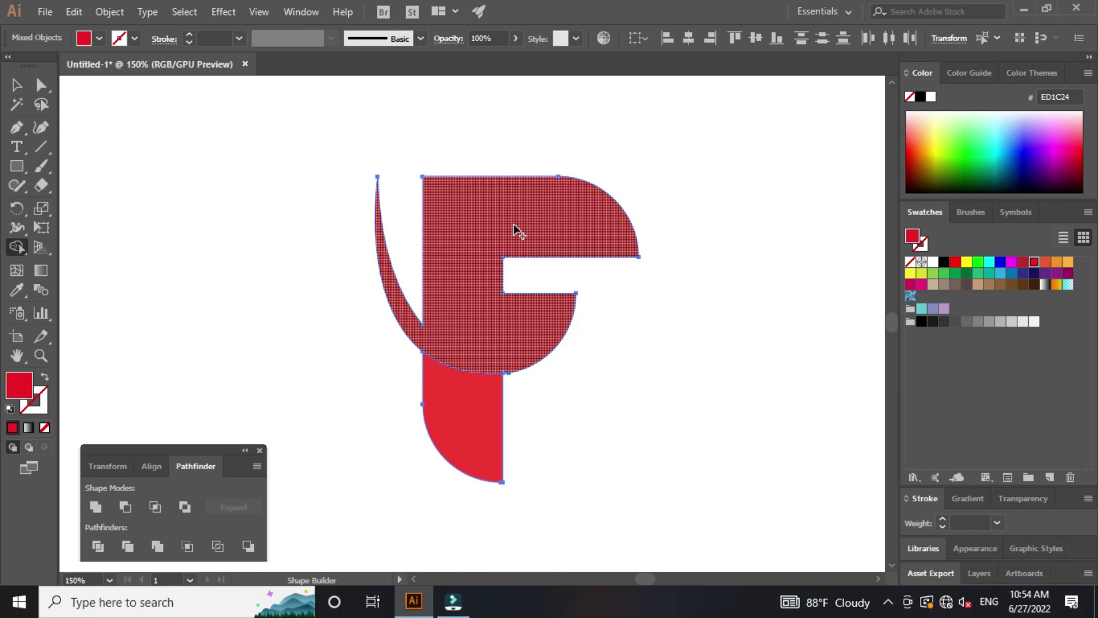
key(v)
click(585, 409)
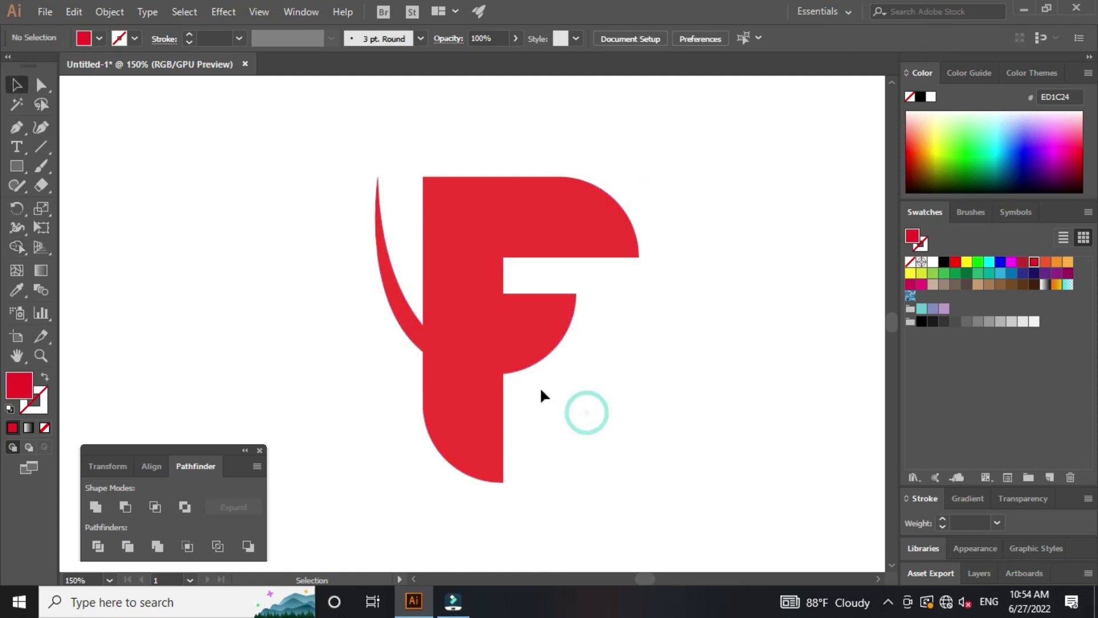
ctrl+click(447, 335)
ctrl+click(523, 387)
click(554, 483)
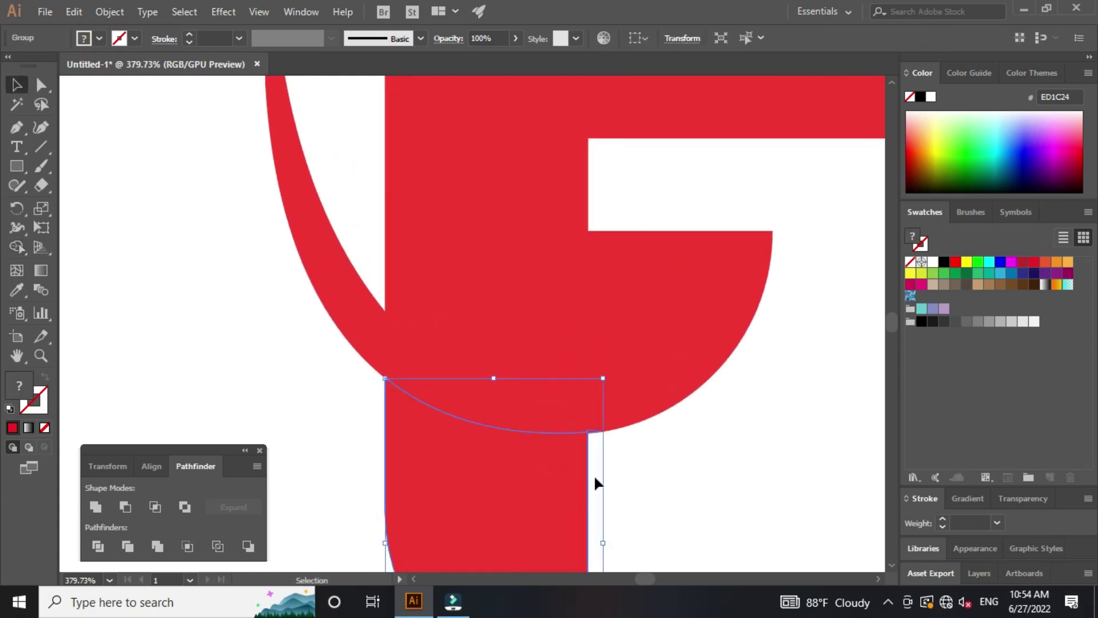
click(633, 465)
ctrl+click(535, 391)
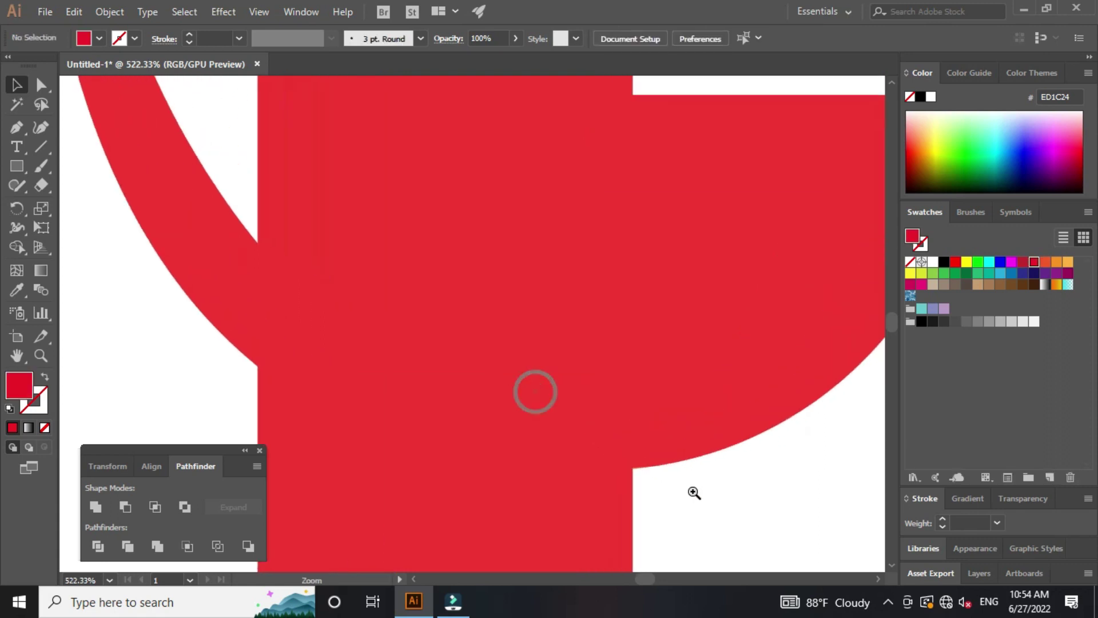
click(629, 406)
click(696, 507)
key(ctrl+a)
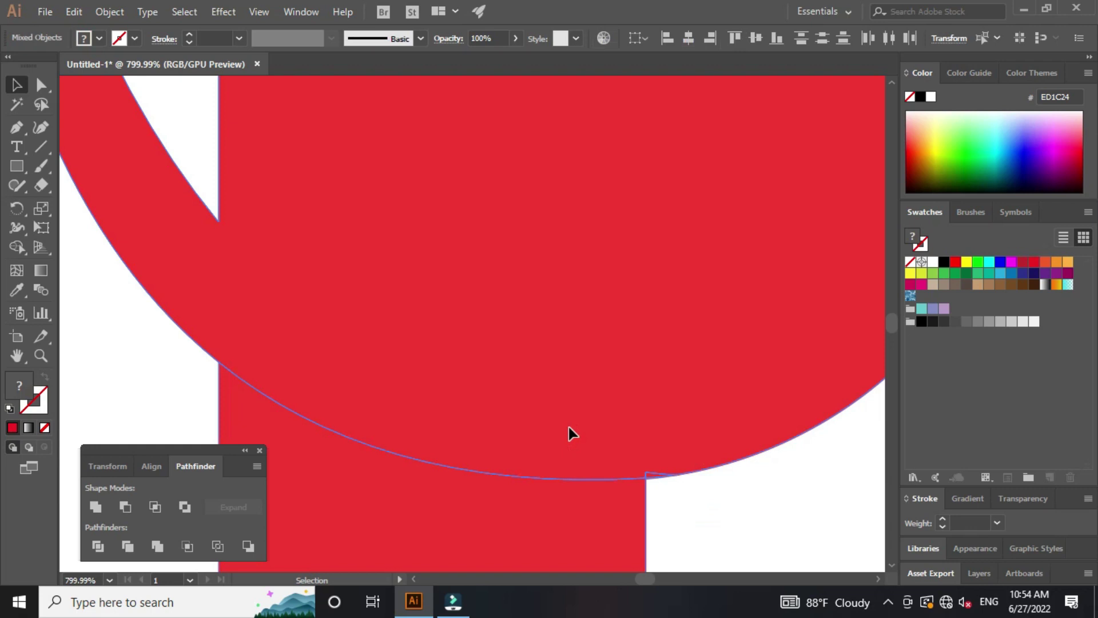
click(17, 247)
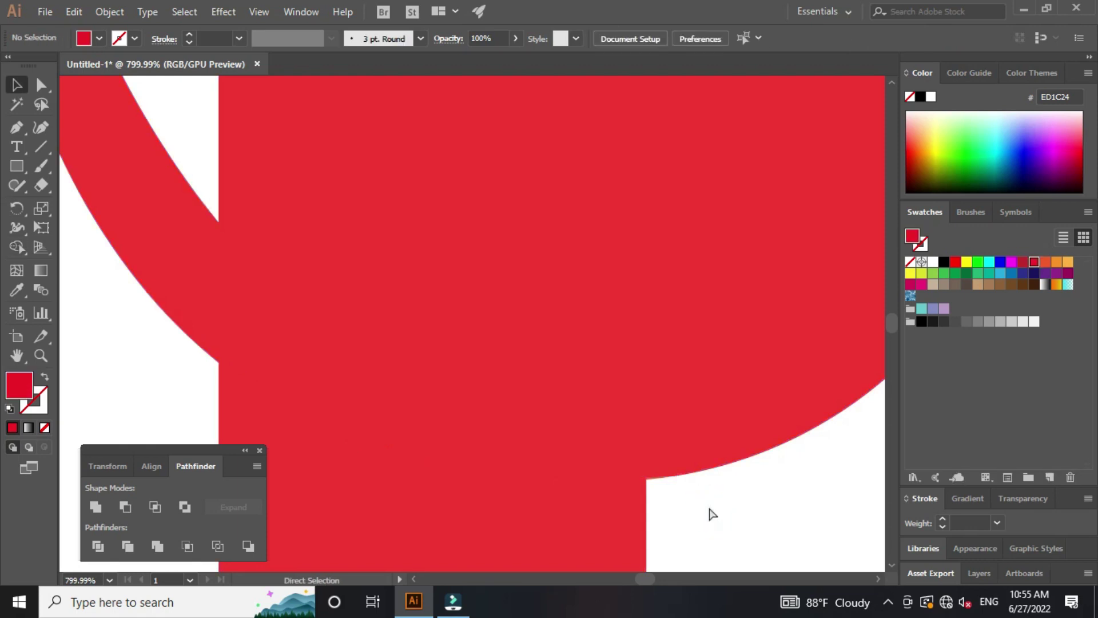
scroll(708, 505, down, 4)
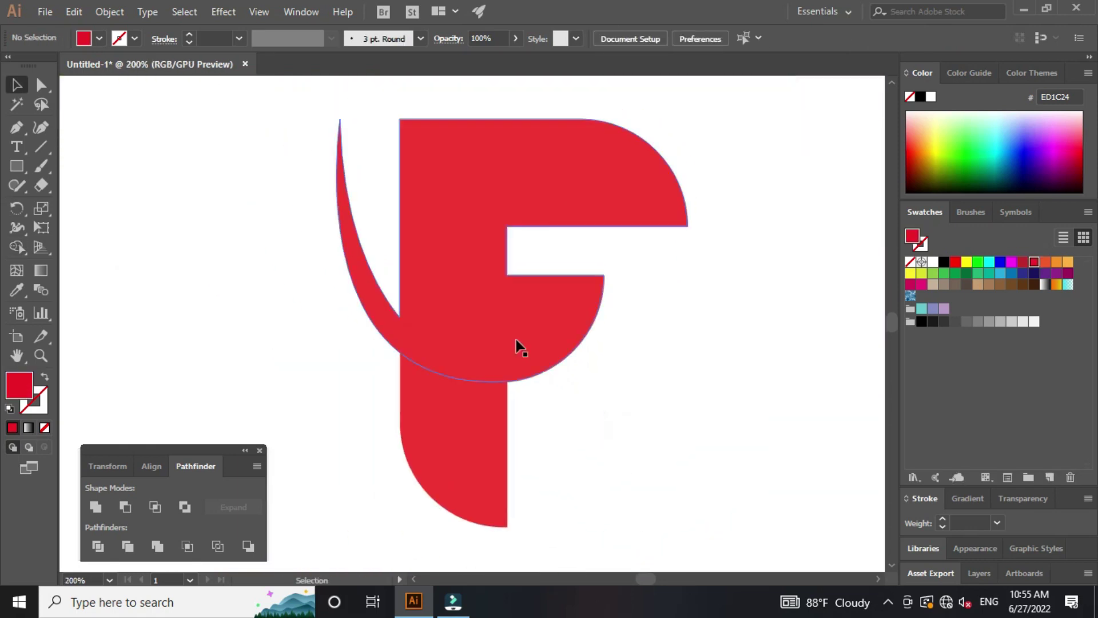
click(499, 326)
click(648, 467)
click(498, 338)
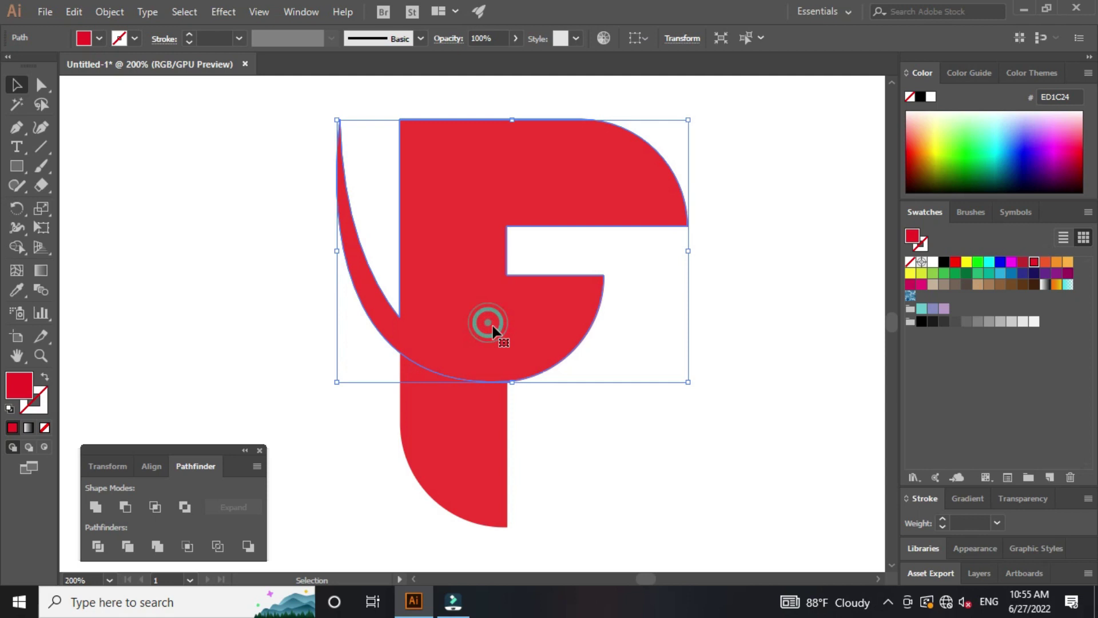
click(603, 444)
click(493, 341)
click(475, 417)
click(595, 438)
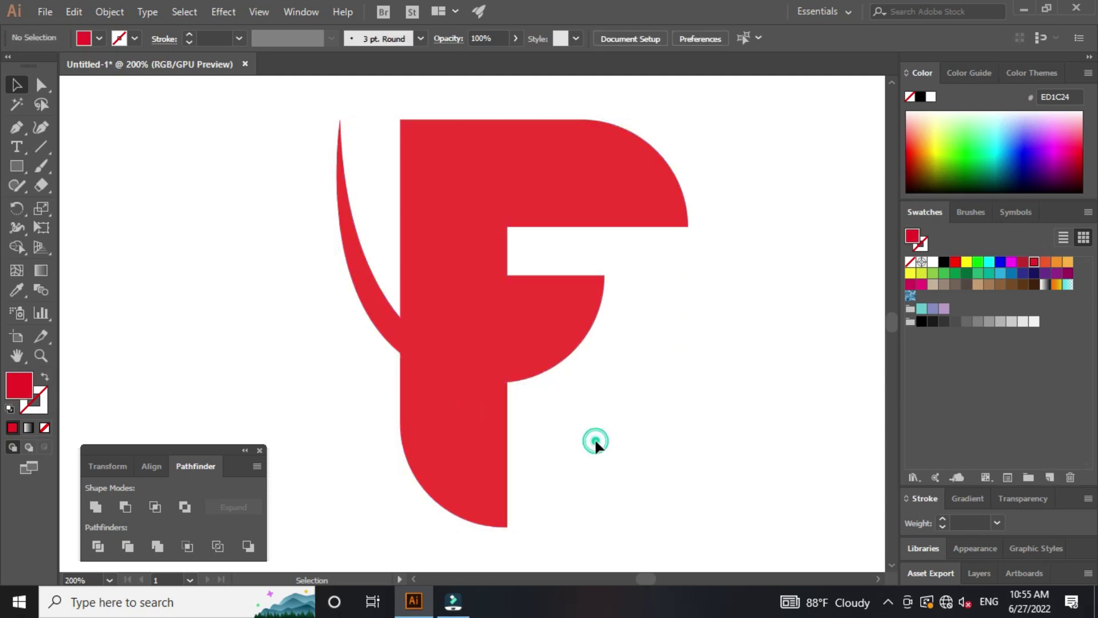
key(ctrl+minus)
drag(597, 439, 603, 437)
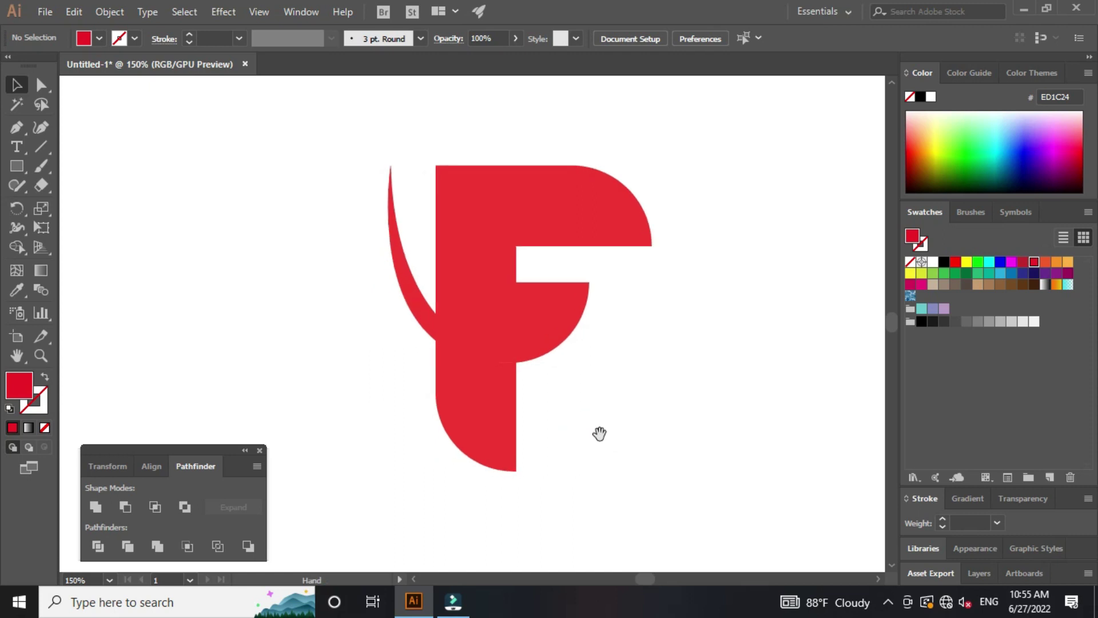
click(467, 402)
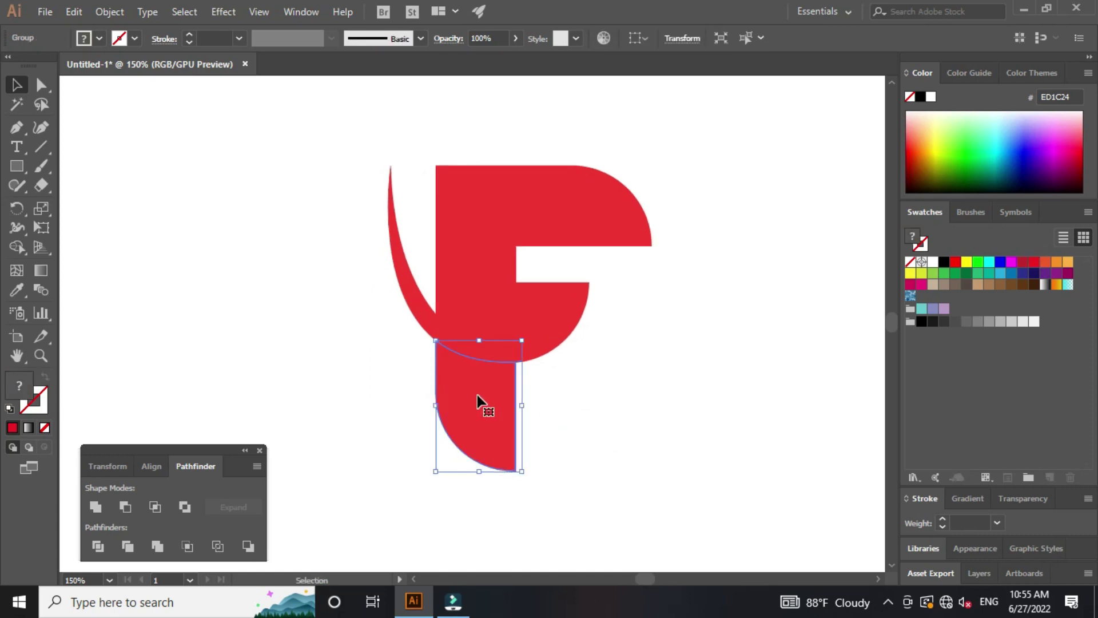
Step: Nudge the red stem down to open a curved gap below the F's top
key(Down)
key(Down)
key(Down)
key(Down)
key(Down)
key(Down)
key(Down)
key(Down)
key(Down)
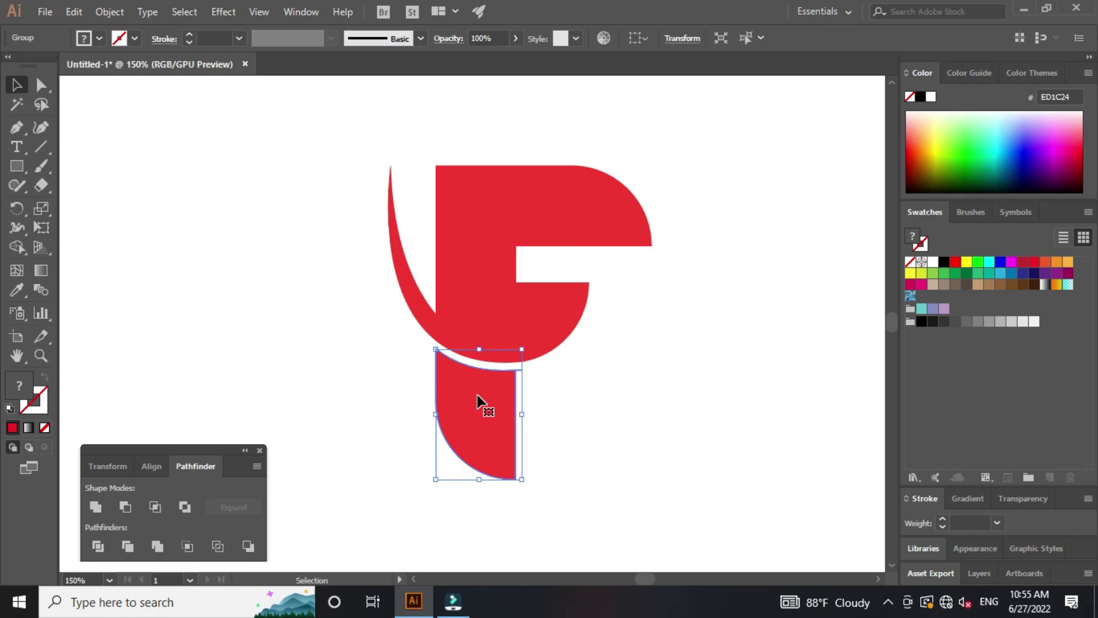
click(620, 412)
key(z)
click(522, 411)
drag(522, 411, 592, 435)
mouse_move(486, 324)
mouse_down()
mouse_move(605, 397)
mouse_move(789, 470)
mouse_move(778, 466)
mouse_up()
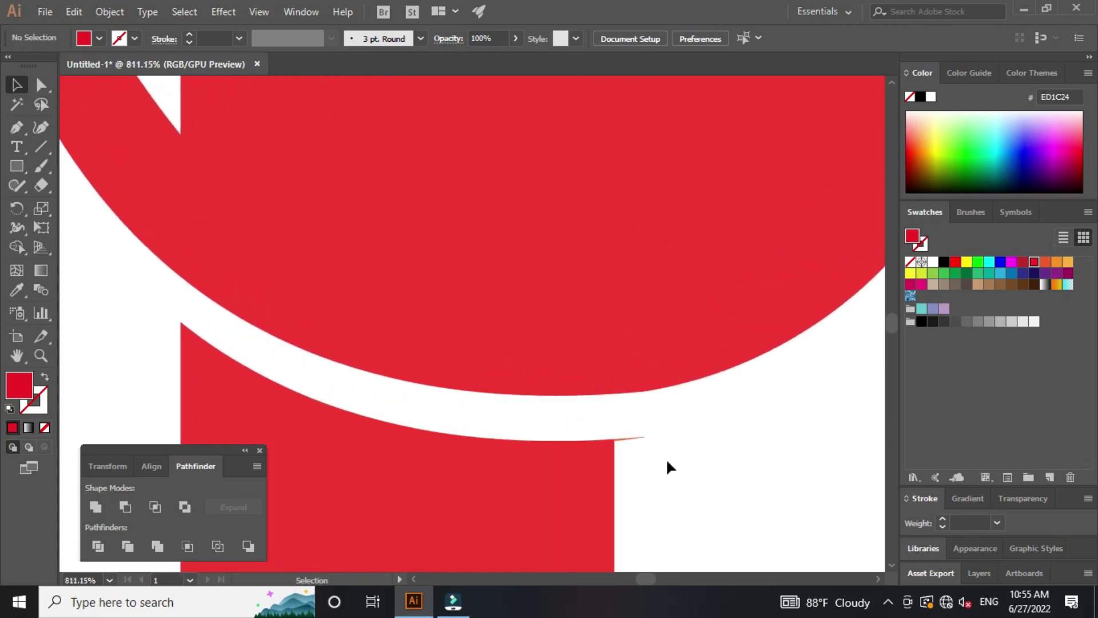
click(632, 438)
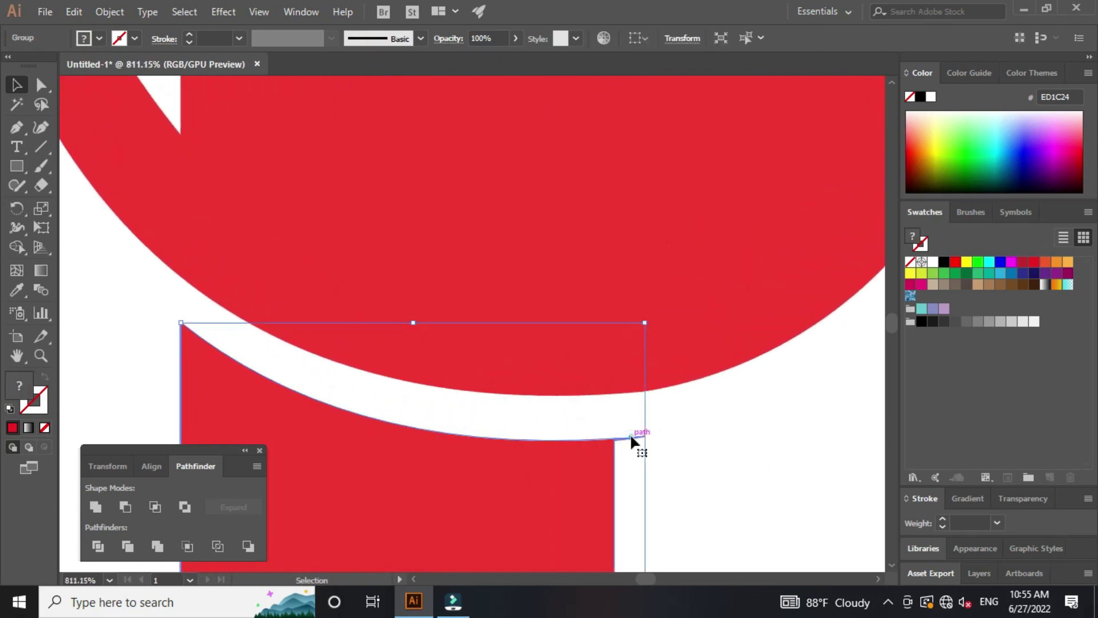
click(685, 447)
click(639, 437)
click(747, 437)
Step: Delete the stray point leaving a sliver at the gap's right end
click(42, 85)
drag(664, 461, 631, 433)
key(Delete)
click(668, 463)
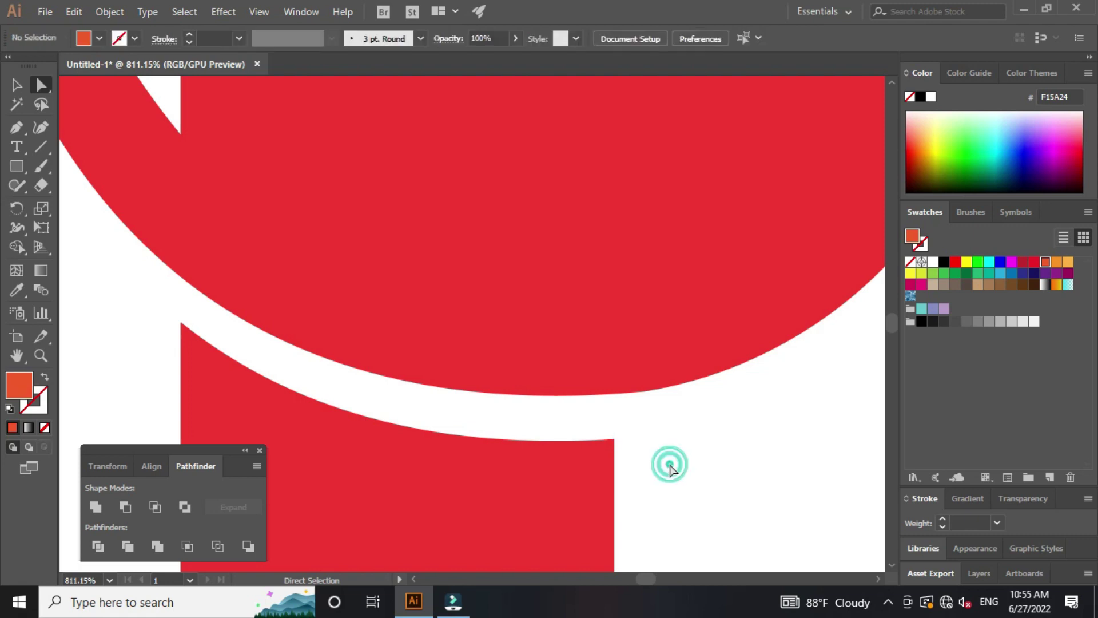
key(ctrl+minus)
key(ctrl+minus)
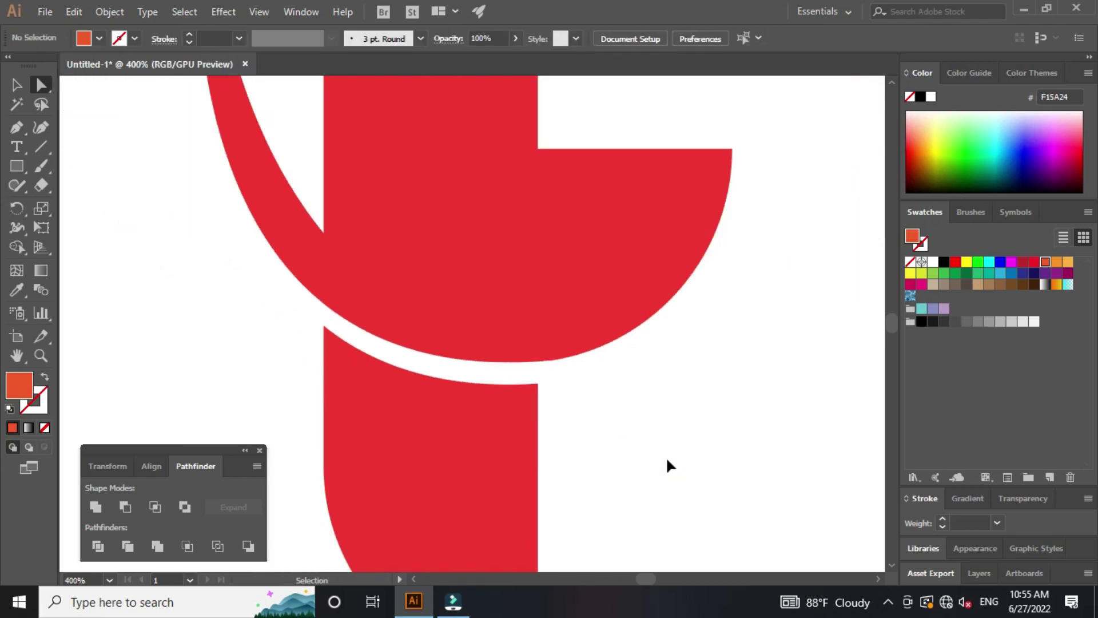
key(ctrl+minus)
key(ctrl+minus)
key(ctrl+minus)
drag(611, 375, 627, 387)
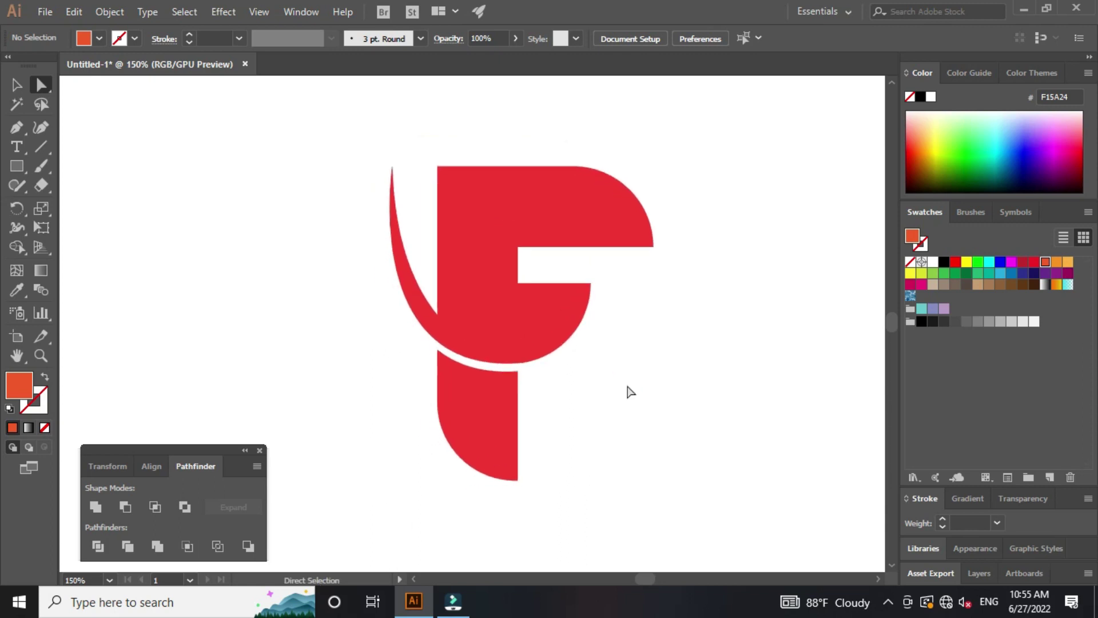
Step: Recolour the upper F and its crescent deep navy (00057F), keeping the stem crimson
key(v)
click(653, 407)
click(497, 318)
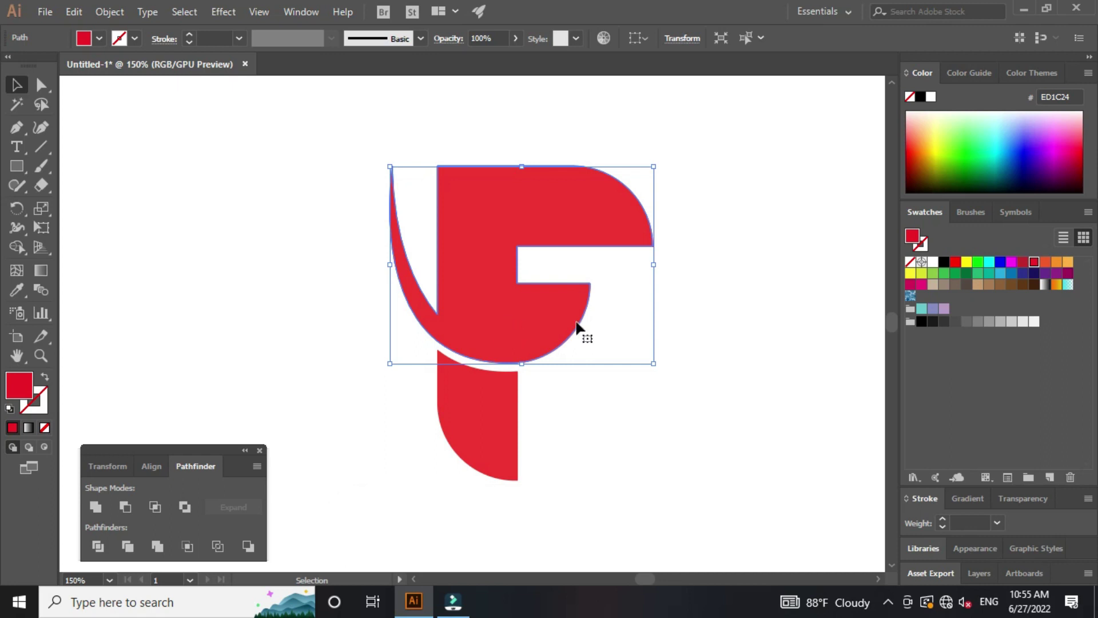
drag(1028, 155, 1027, 166)
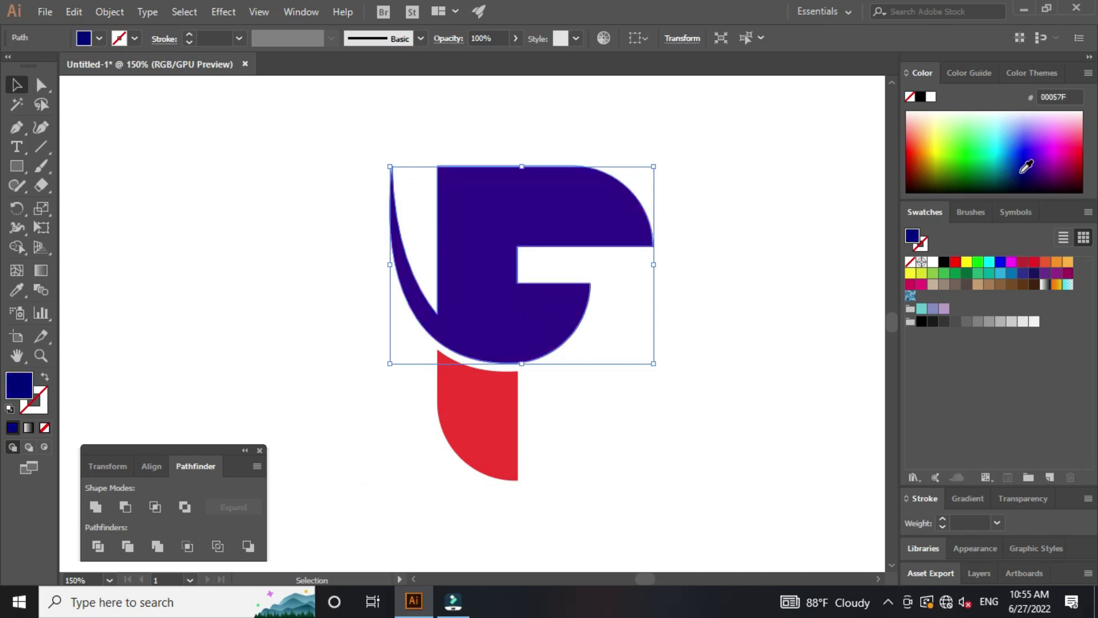
click(713, 347)
key(ctrl+minus)
mouse_move(611, 380)
mouse_down()
mouse_move(600, 390)
mouse_move(611, 392)
mouse_up()
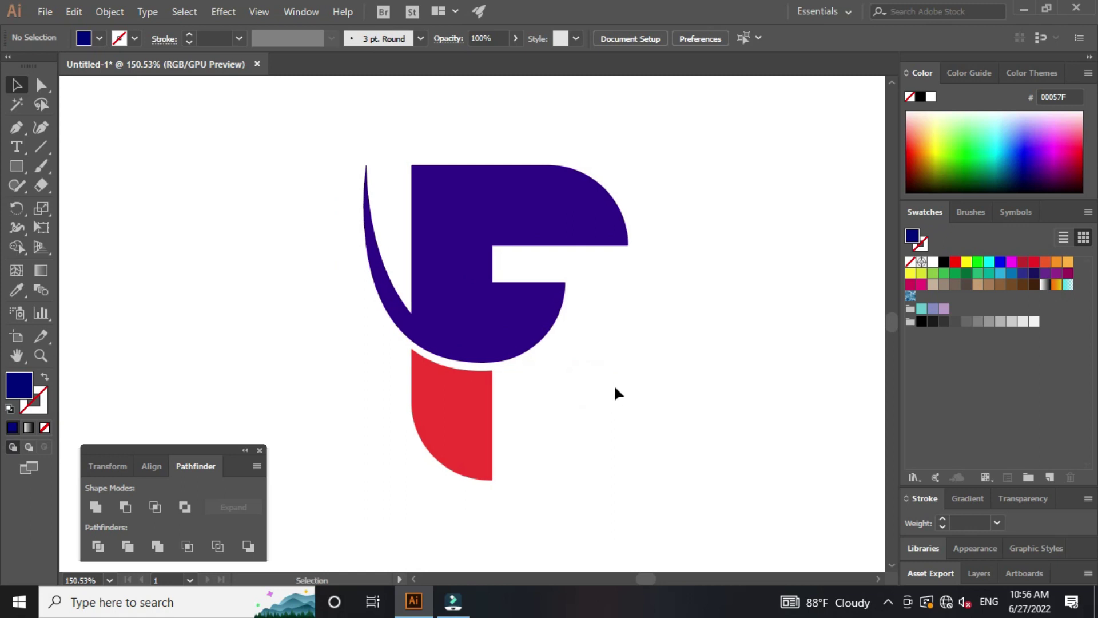